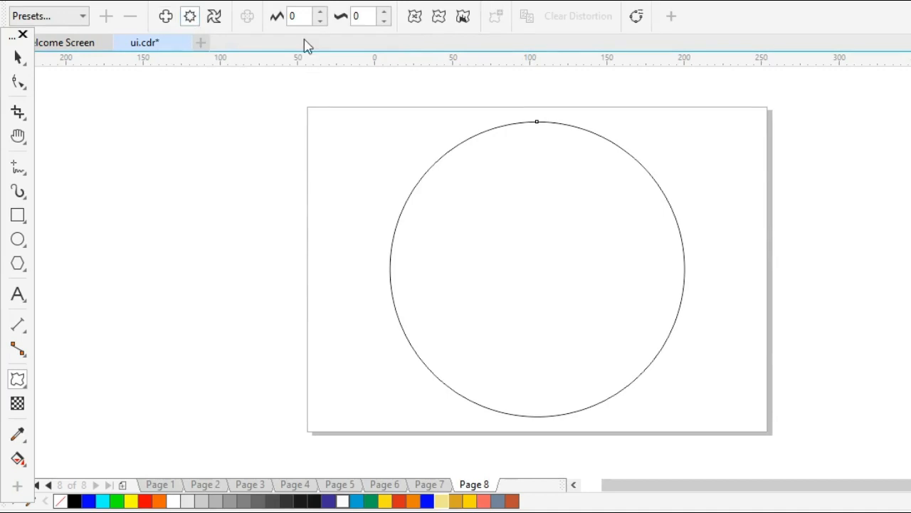
Step: Apply a zipper distortion to the circle with amplitude 20 and frequency 20
double_click(293, 15)
type("2")
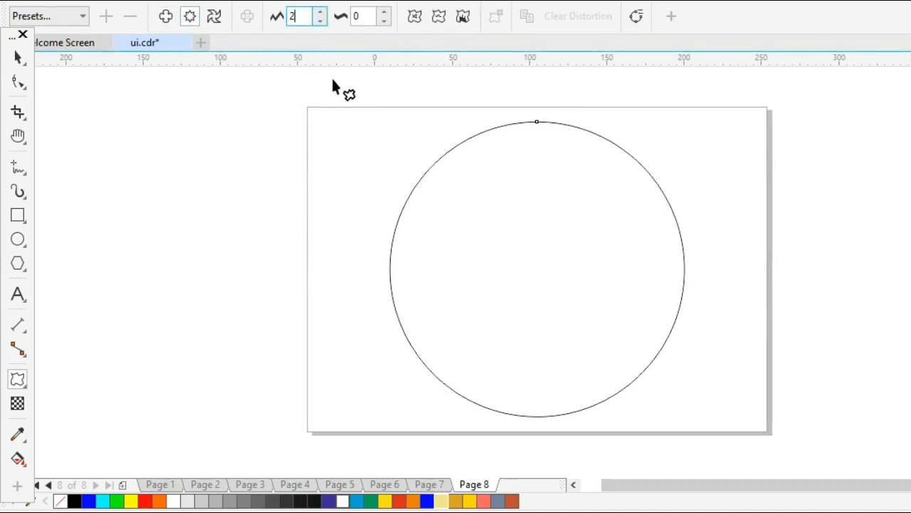
type("0")
key("Tab")
type("2")
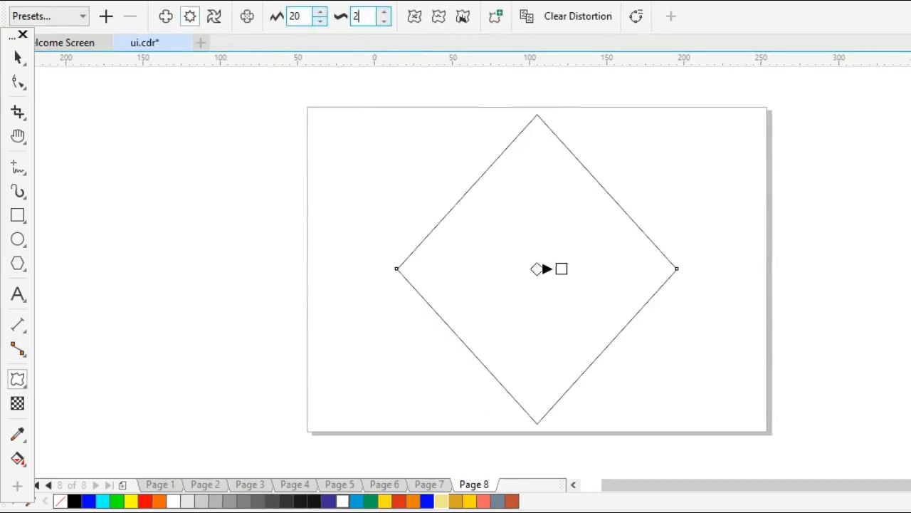
type("0")
key("Return")
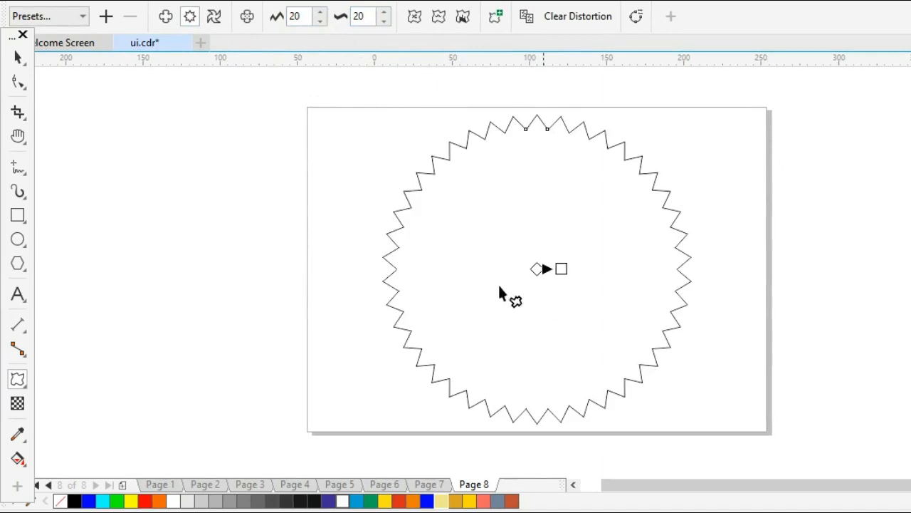
Step: Apply a push and pull distortion with amplitude 28 from the centre of the zigzag circle and deselect the shape
left_click(166, 18)
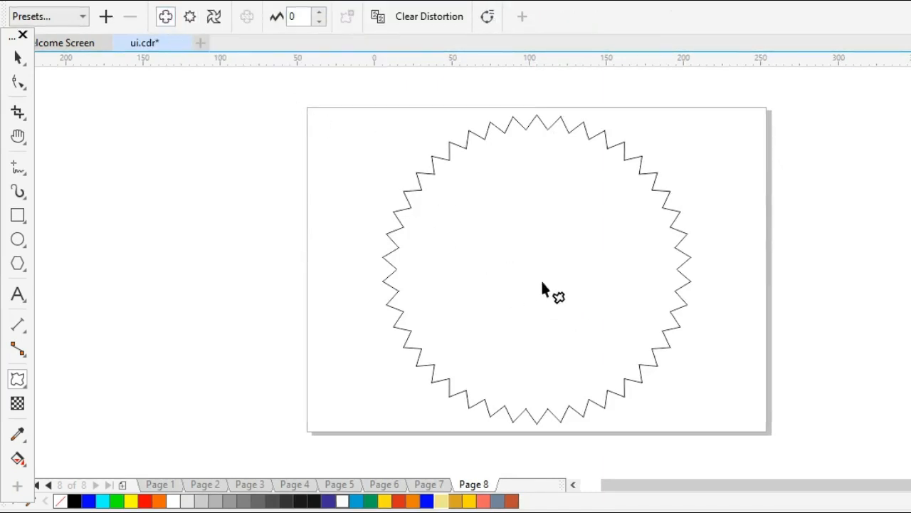
left_click_drag(534, 269, 556, 270)
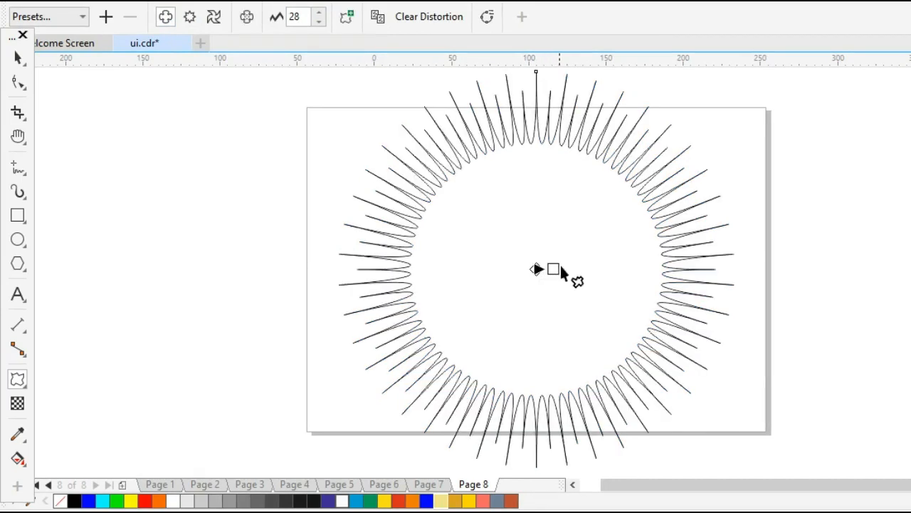
key("space")
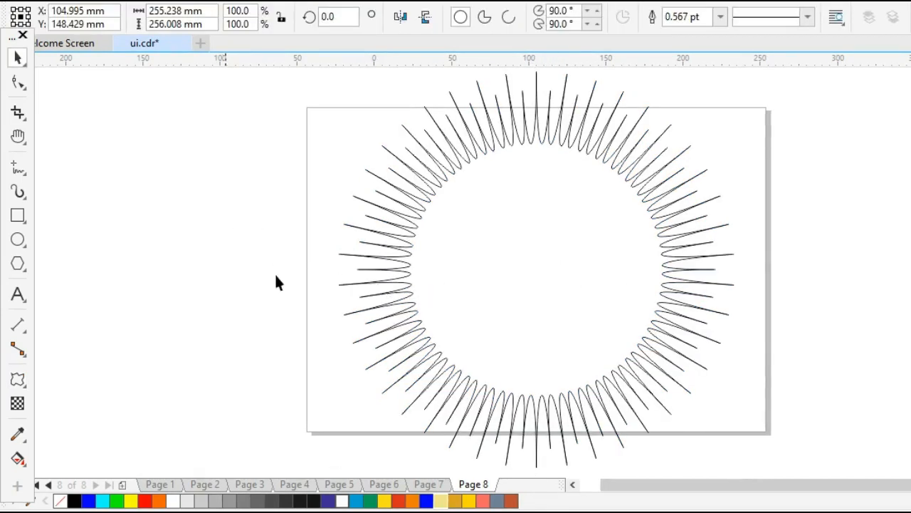
left_click(276, 279)
Step: Draw a circle about 146 mm in diameter and centre it on the page inside the spiky shape
left_click(18, 239)
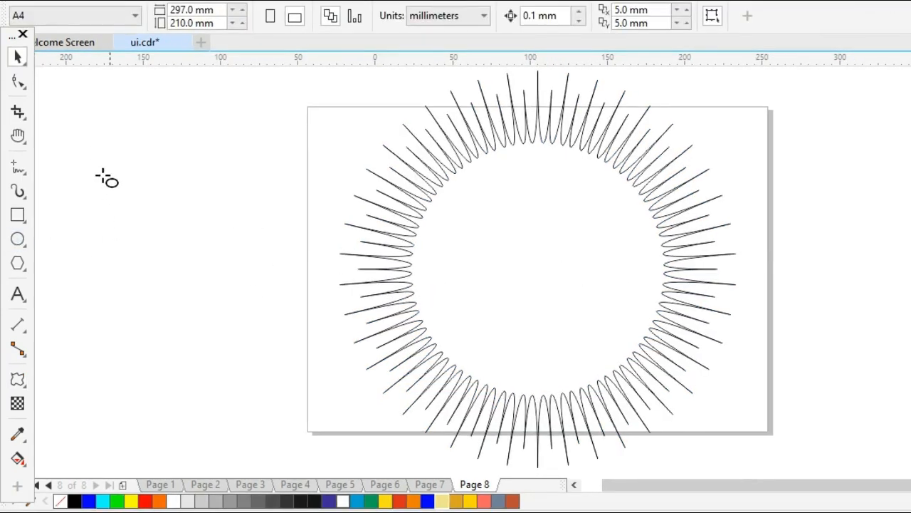
left_click_drag(105, 115, 274, 351)
key("p")
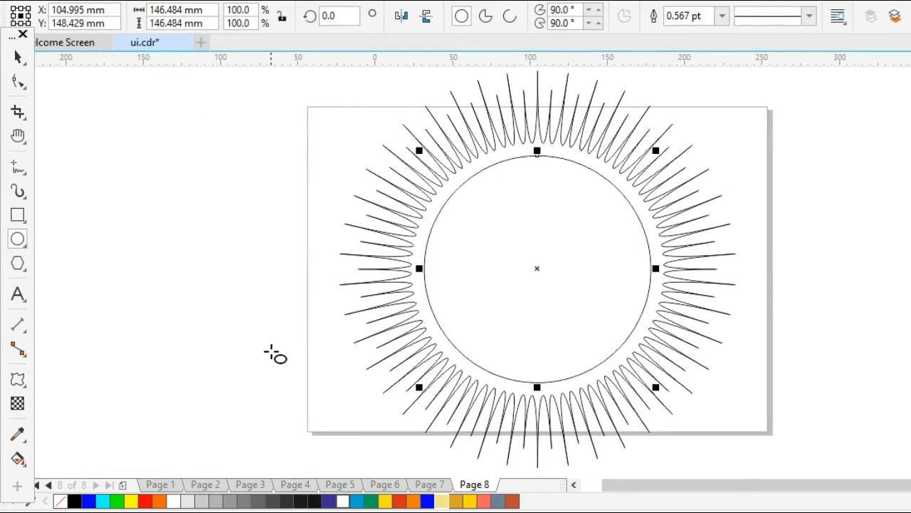
Step: Shrink the centred circle to about 133 mm and add a concentric copy about 120 mm wide inside it
key("space")
left_click_drag(654, 390, 637, 362)
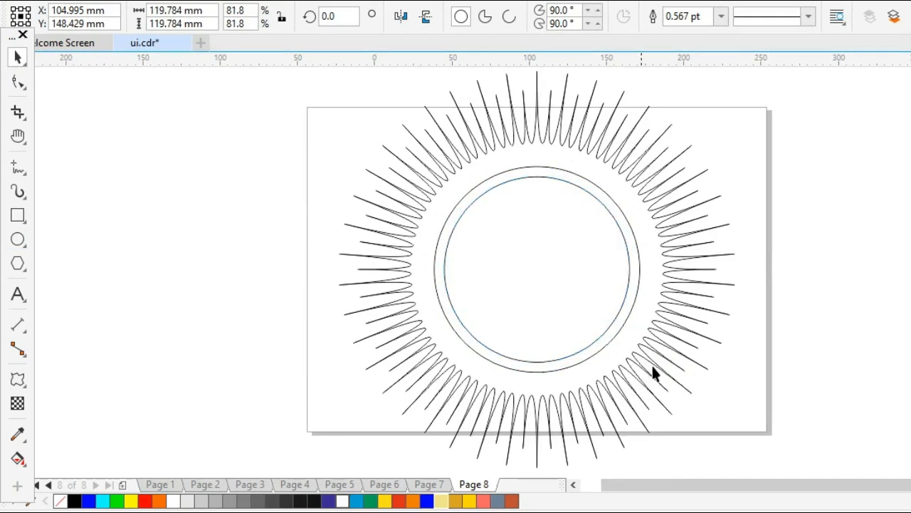
left_click(169, 418)
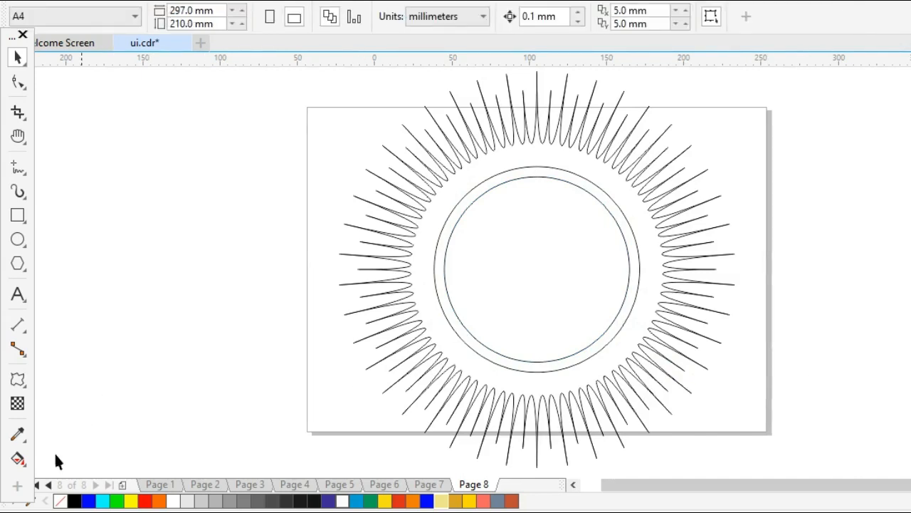
Step: Use Smart Fill to fill the spiky outer ring and the innermost circle with slate blue-grey
left_click(21, 461)
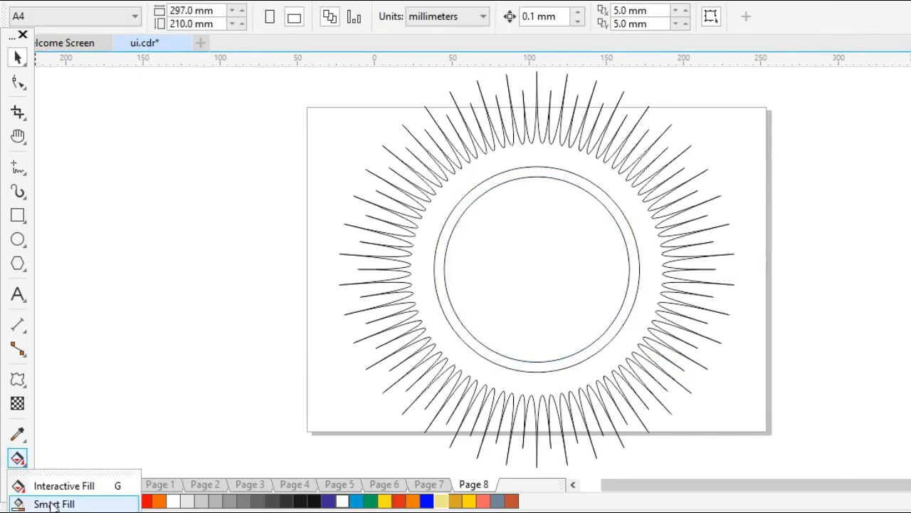
left_click(91, 504)
left_click(440, 225)
left_click(531, 280)
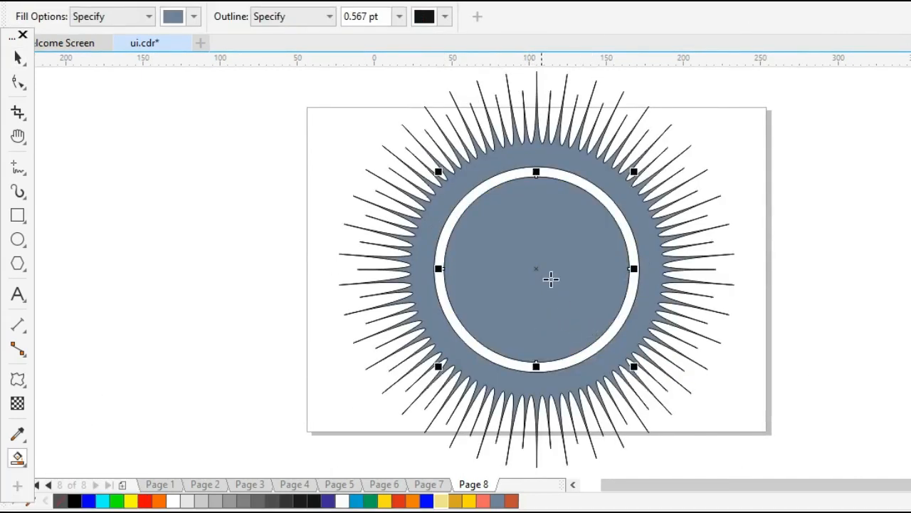
key("space")
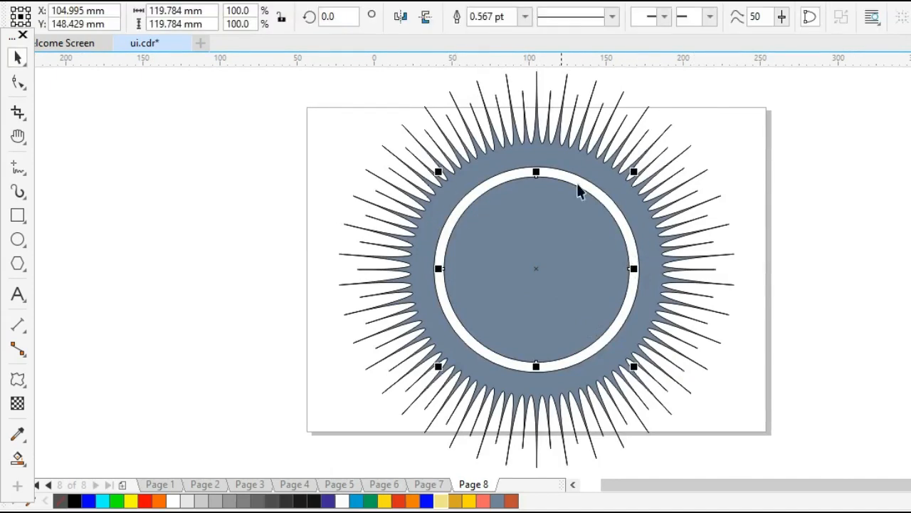
left_click(725, 201)
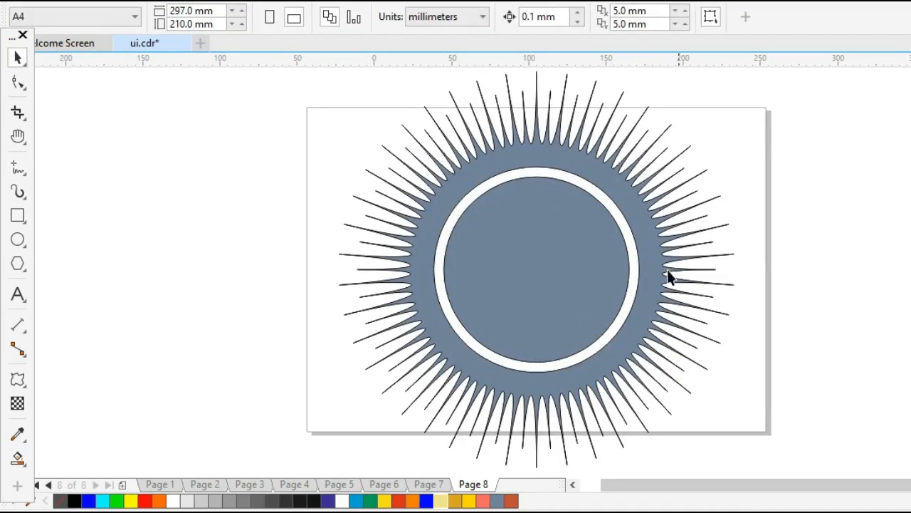
Step: Give the spiky outer ring a vertical linear gradient from green at its bottom to yellow at its top
left_click(531, 391)
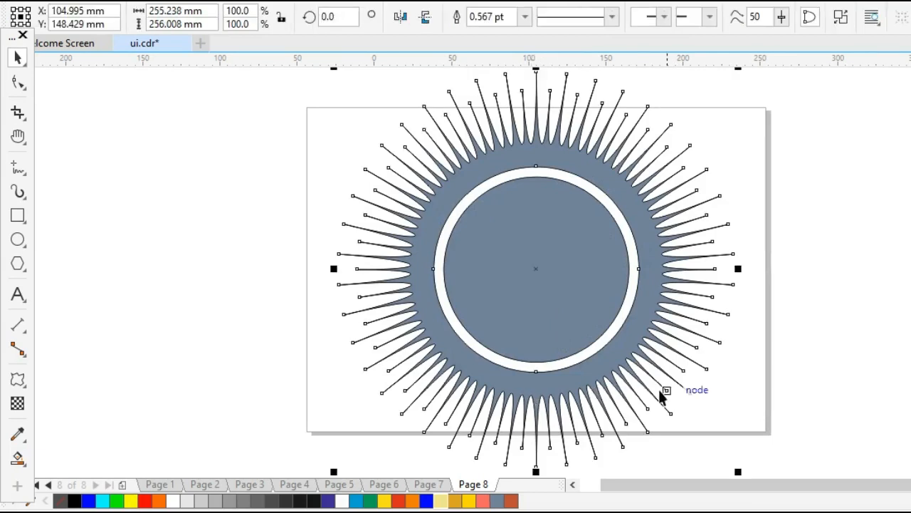
key("g")
left_click_drag(540, 398, 536, 152)
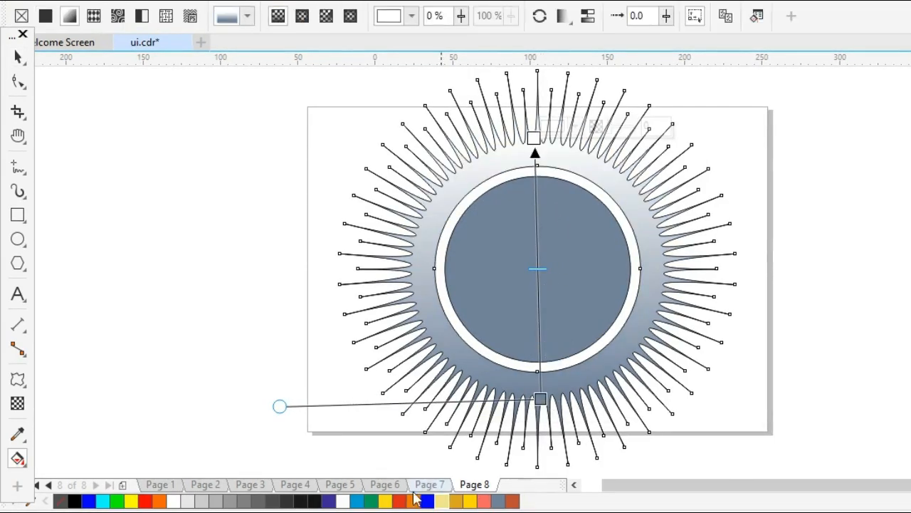
left_click_drag(116, 502, 540, 399)
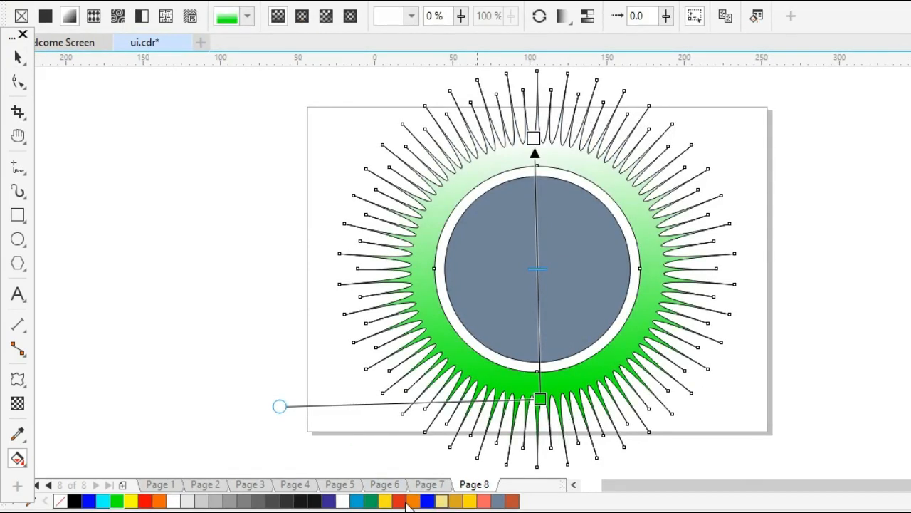
left_click_drag(385, 503, 534, 139)
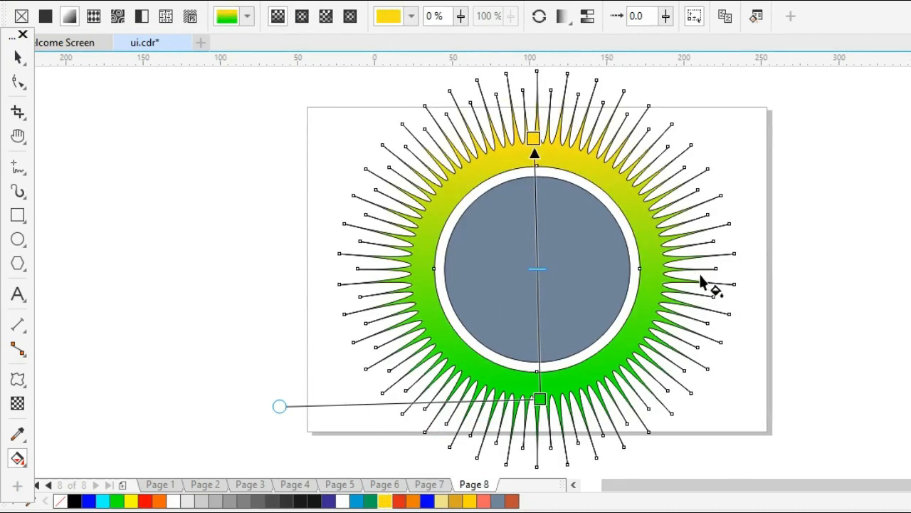
Step: Give the innermost circle a vertical linear gradient from blue at its bottom to white at its top
left_click(539, 343)
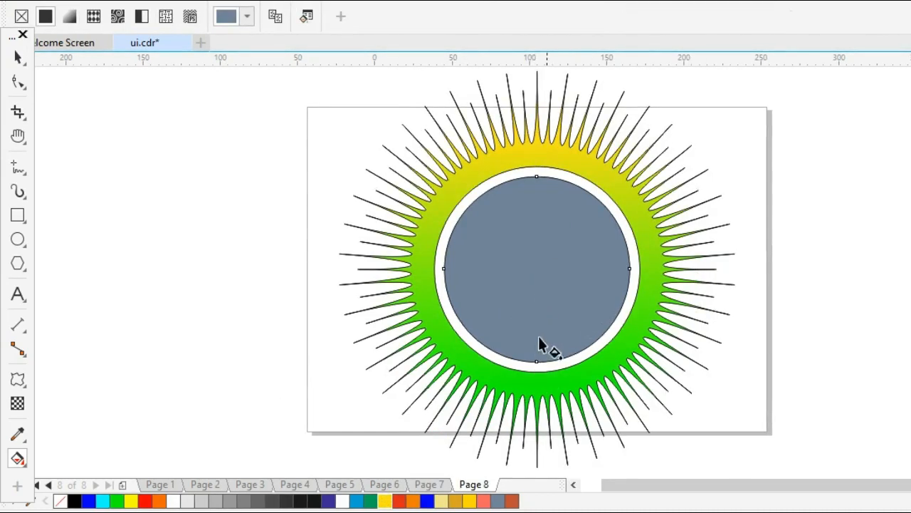
left_click_drag(537, 362, 531, 180)
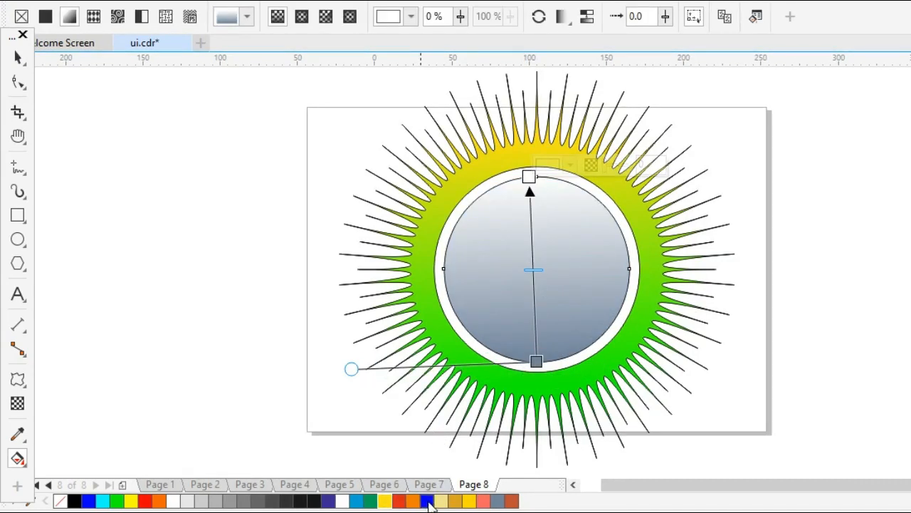
left_click_drag(427, 501, 536, 362)
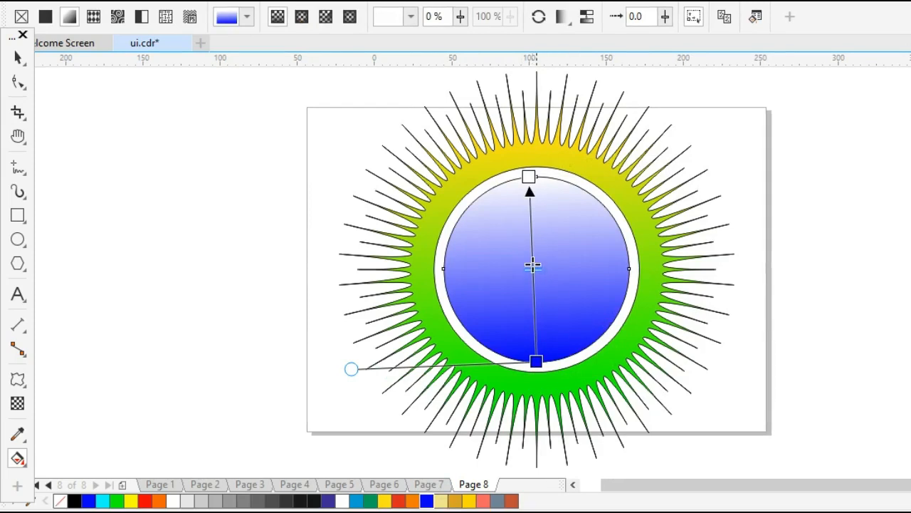
key("space")
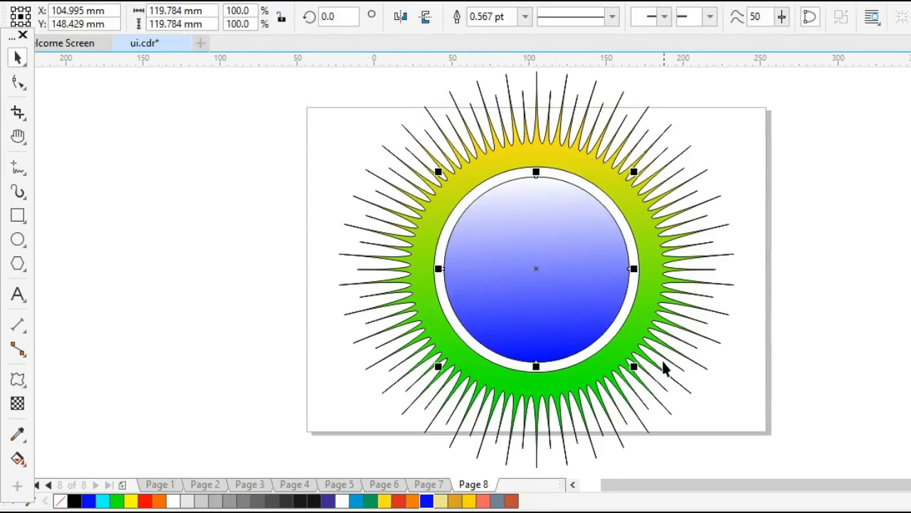
Step: Colour the outline of the spiky outer ring red
left_click(675, 373)
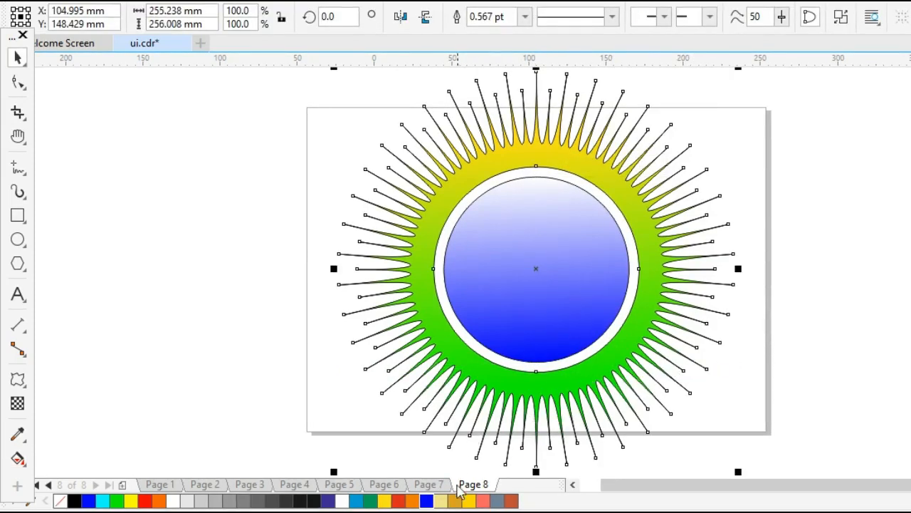
right_click(145, 501)
left_click(314, 445)
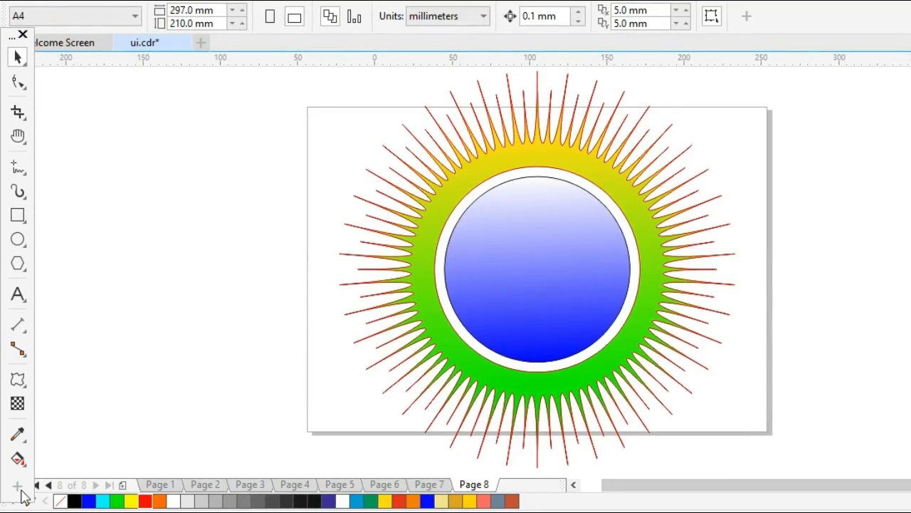
Step: Create a filled ring between the two circles with Smart Fill and colour it light blue
left_click(18, 459)
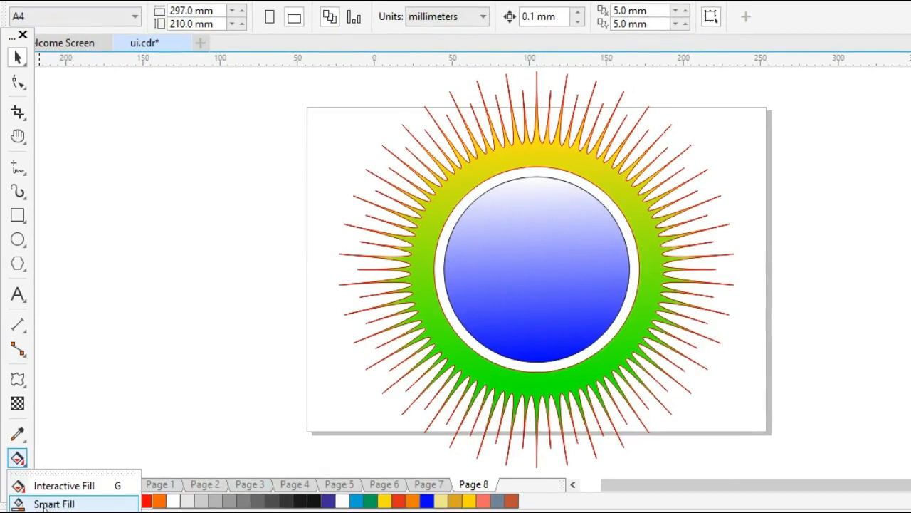
left_click(42, 499)
left_click(474, 193)
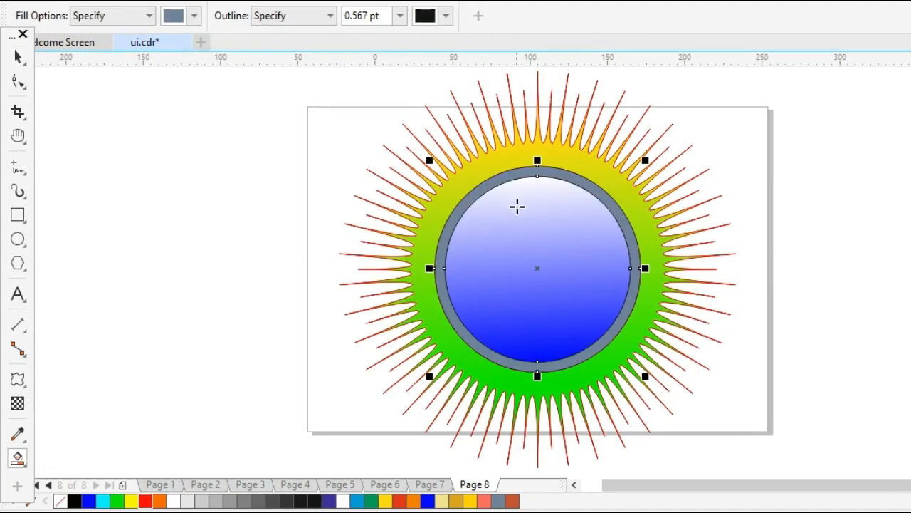
key("space")
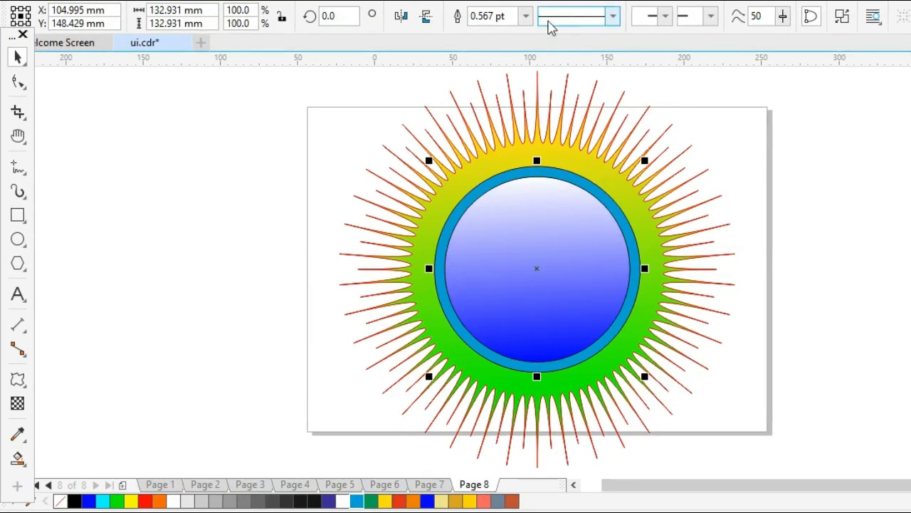
Step: Set the light blue ring's outline to 3.0 pt with a dashed line style in blue
left_click(526, 16)
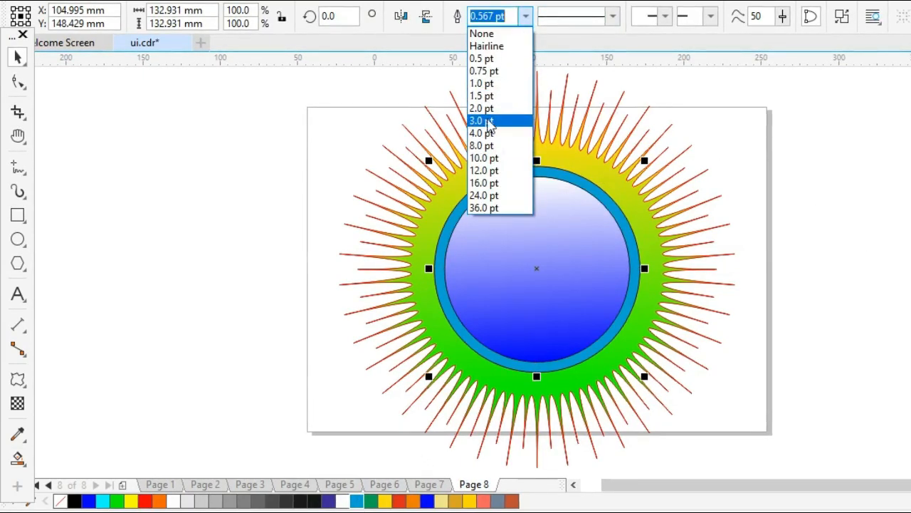
left_click(489, 122)
left_click(612, 16)
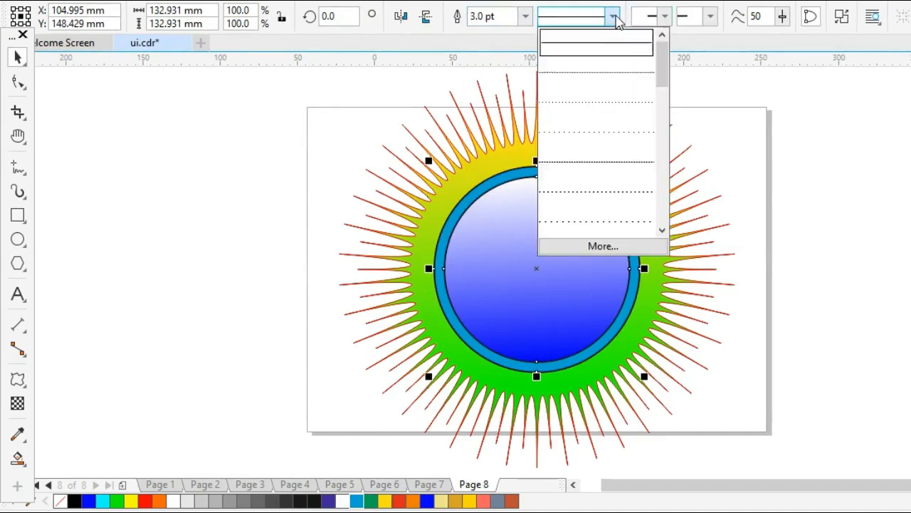
left_click(594, 169)
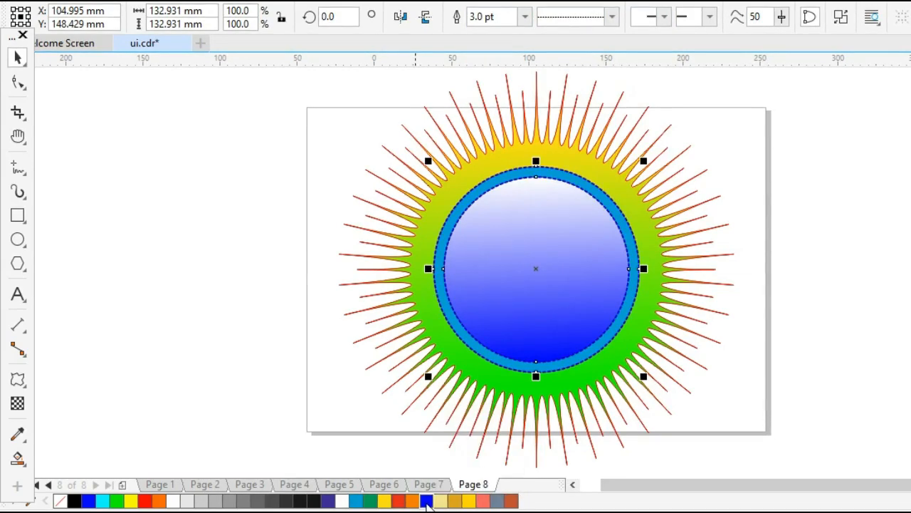
left_click(762, 304)
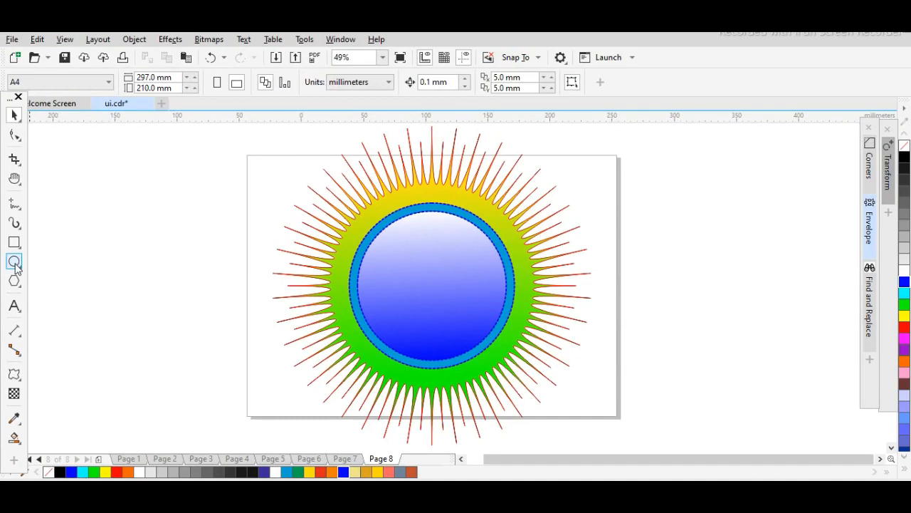
Step: Draw a circle about 87 mm wide beside the page, copy it into a cluster of three overlapping circles, and select all three
left_click(15, 262)
left_click_drag(44, 197, 196, 256)
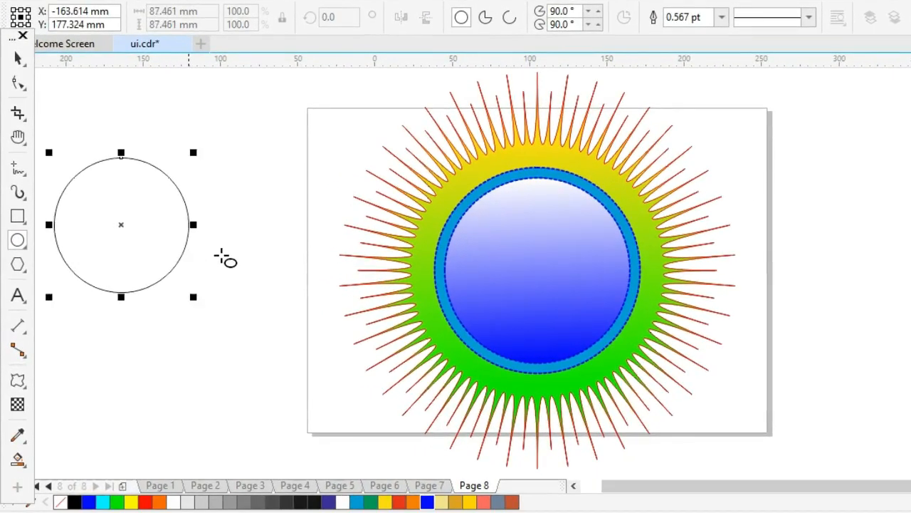
key("space")
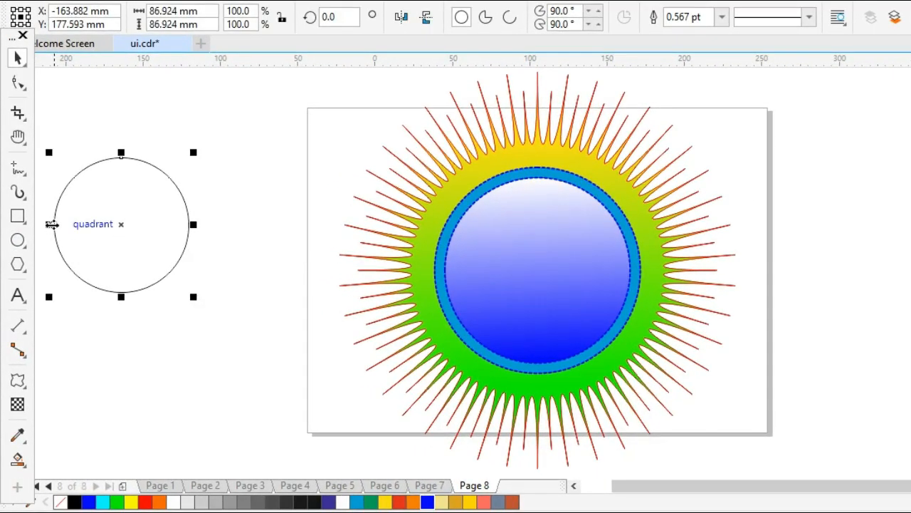
left_click_drag(53, 225, 155, 282)
left_click(172, 244)
left_click(51, 121)
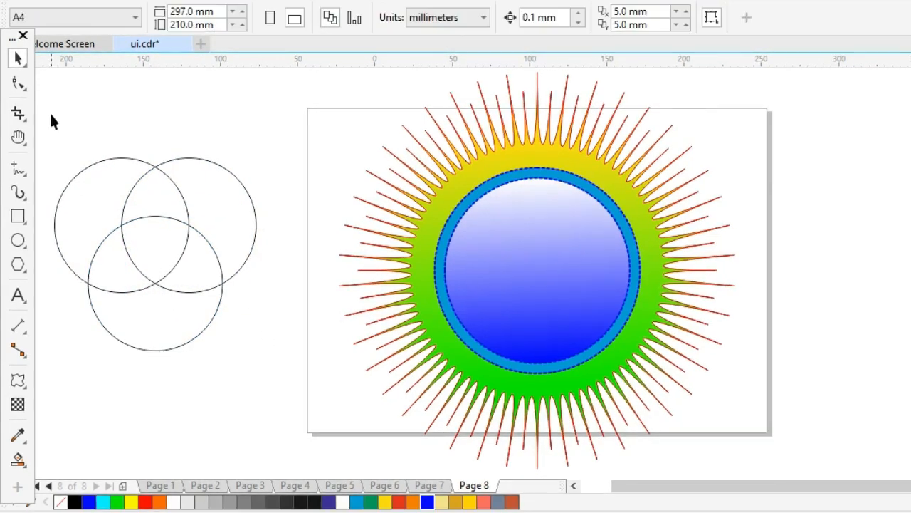
left_click_drag(188, 311, 288, 390)
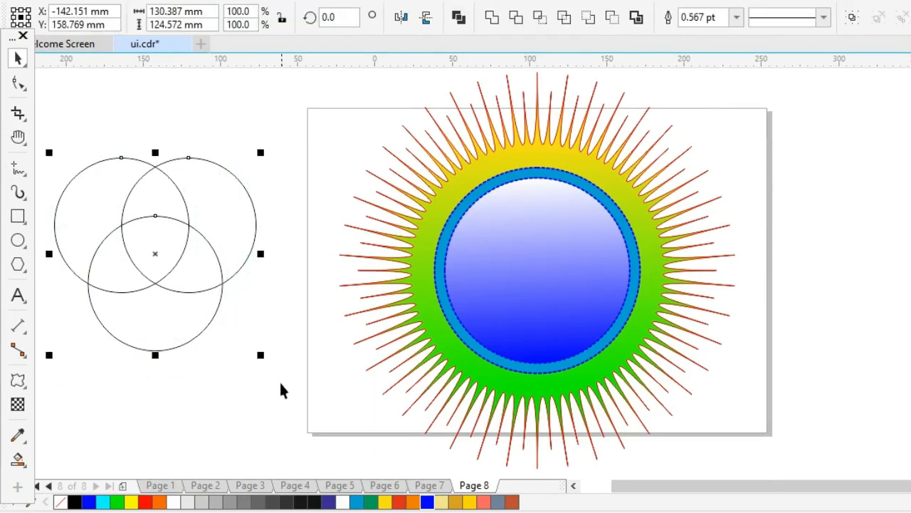
Step: Draw a straight line cutting across the outer edge of the upper-right circle, with both ends on its outline
left_click(249, 367)
left_click(18, 168)
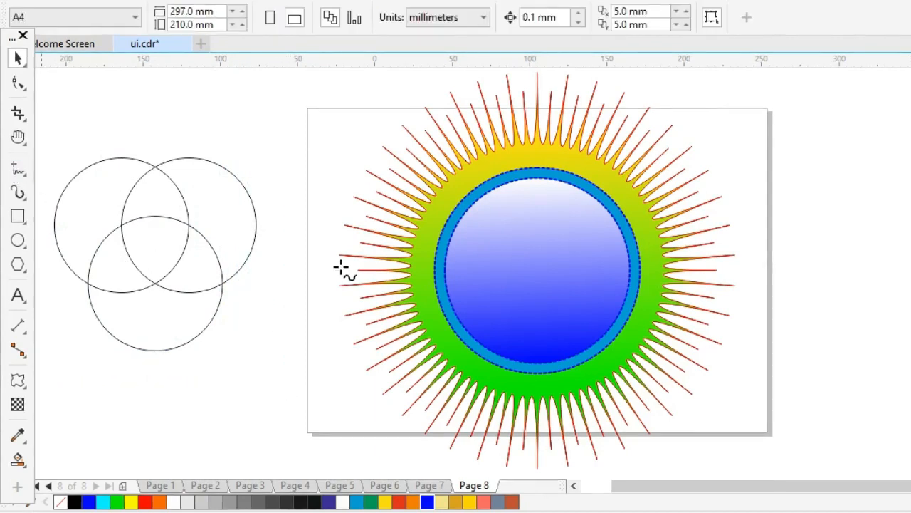
left_click(245, 191)
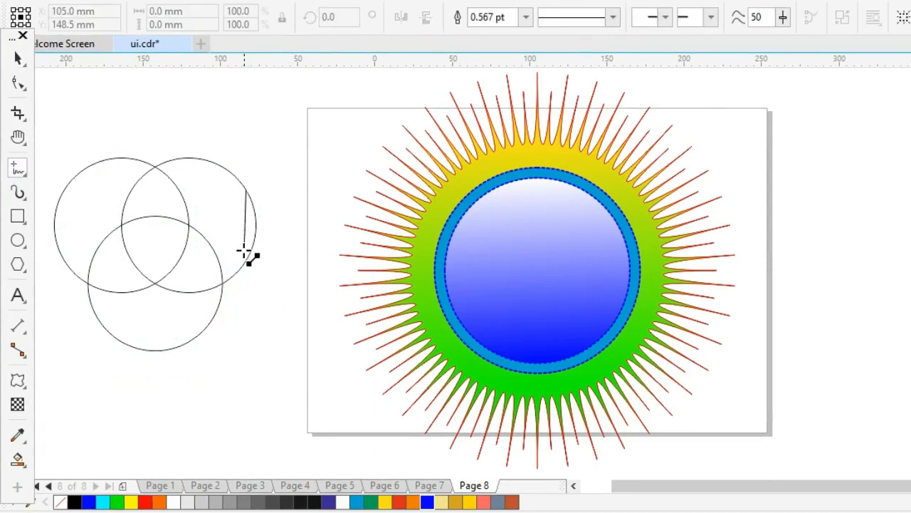
left_click(237, 272)
Step: Convert the straight line to a curve and bend its lower part inward so it encloses a leaf-shaped area with the circle
left_click(18, 83)
key("F10")
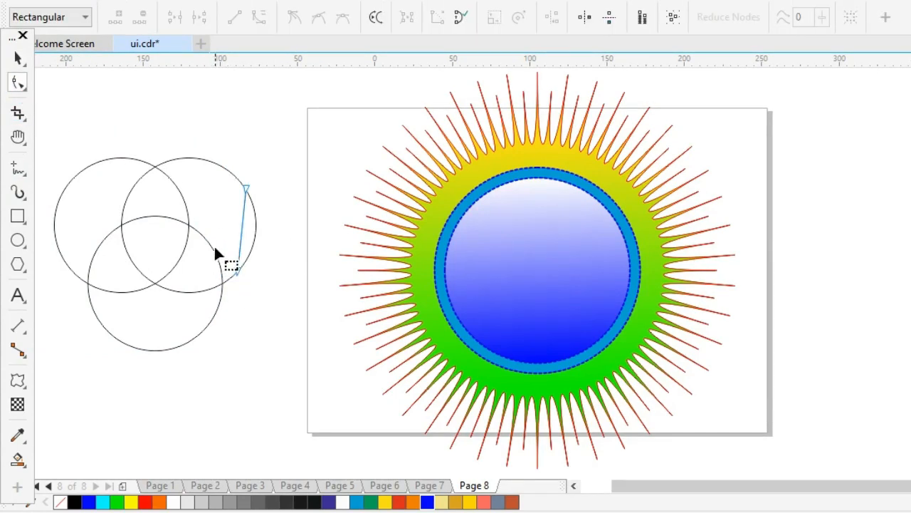
left_click_drag(302, 330, 302, 329)
left_click(259, 18)
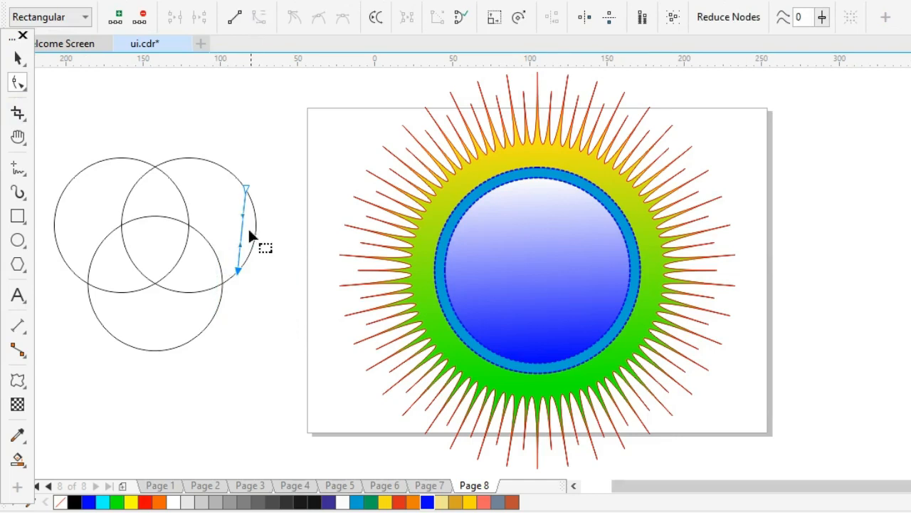
left_click_drag(240, 245, 213, 240)
key("space")
left_click(252, 326)
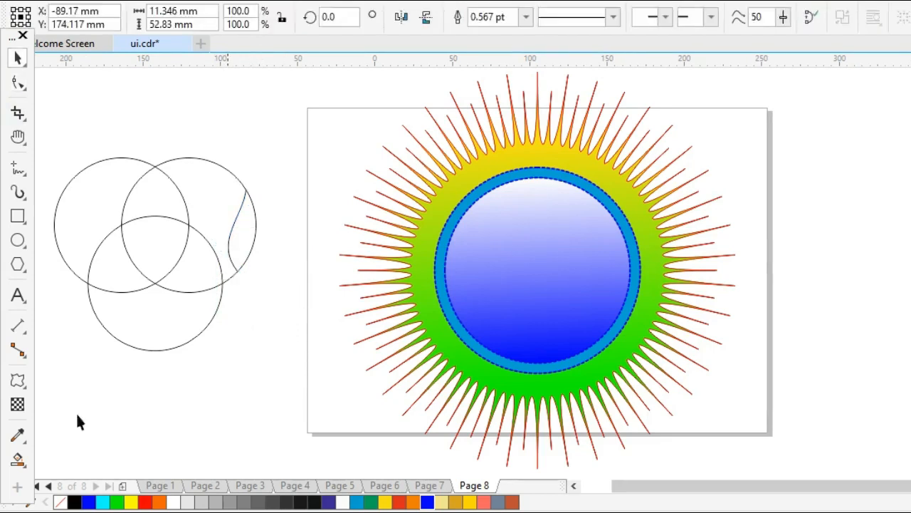
Step: Use Smart Fill to create shapes from the lower circle's non-overlapping area and the leaf-shaped area at the upper-right circle's edge
left_click(17, 459)
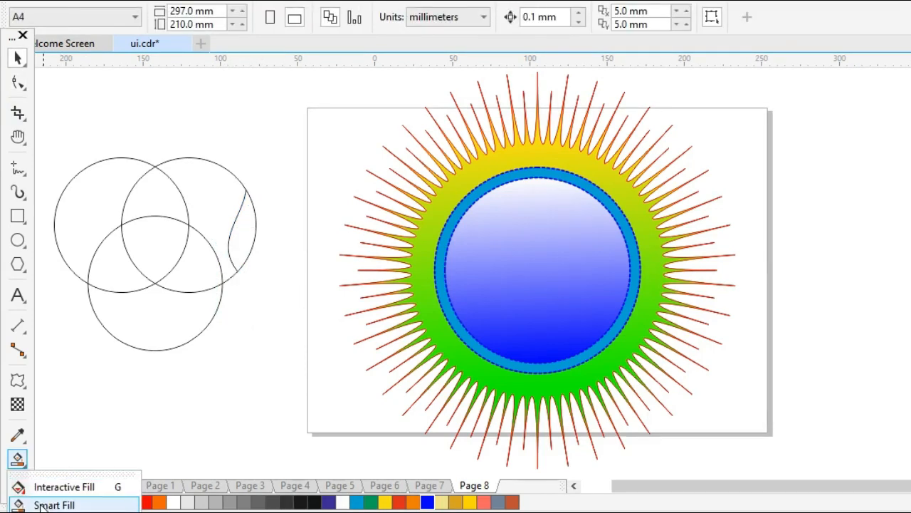
left_click(28, 502)
left_click(165, 306)
left_click(240, 237)
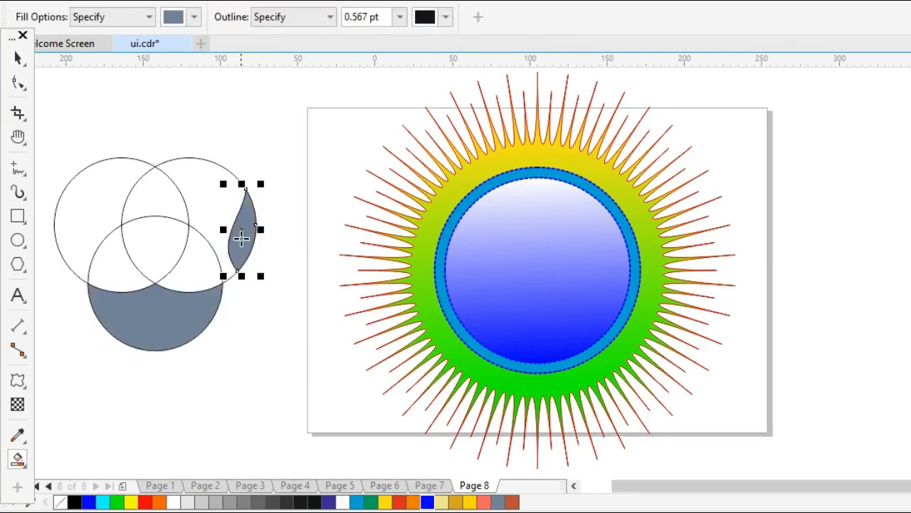
Step: Delete the three construction circles and the curved line, keeping the filled bowl and leaf shapes
key("space")
left_click(160, 218)
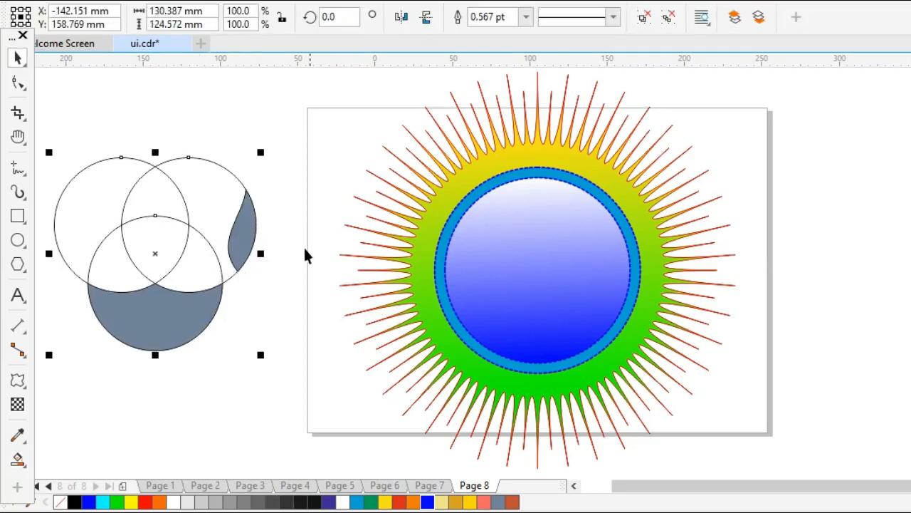
key("Delete")
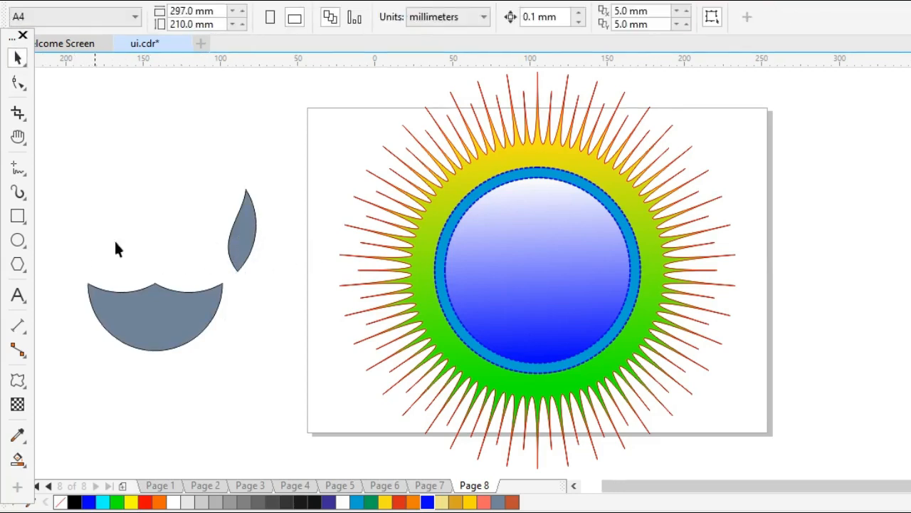
Step: Draw a circle about 112 mm wide, flatten it to about 38 mm high, and place two vertically offset copies across the bowl
left_click(18, 241)
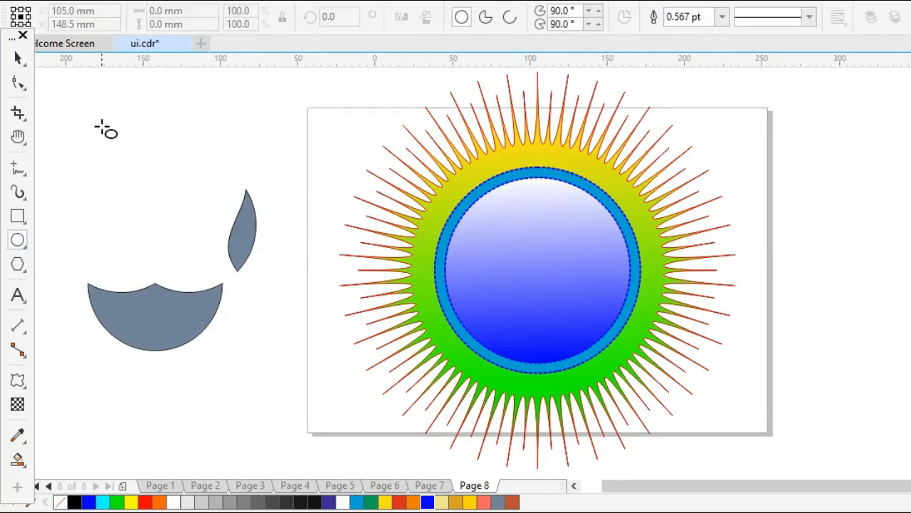
mouse_move(102, 126)
left_mouse_down()
mouse_move(295, 289)
mouse_move(275, 271)
left_mouse_up()
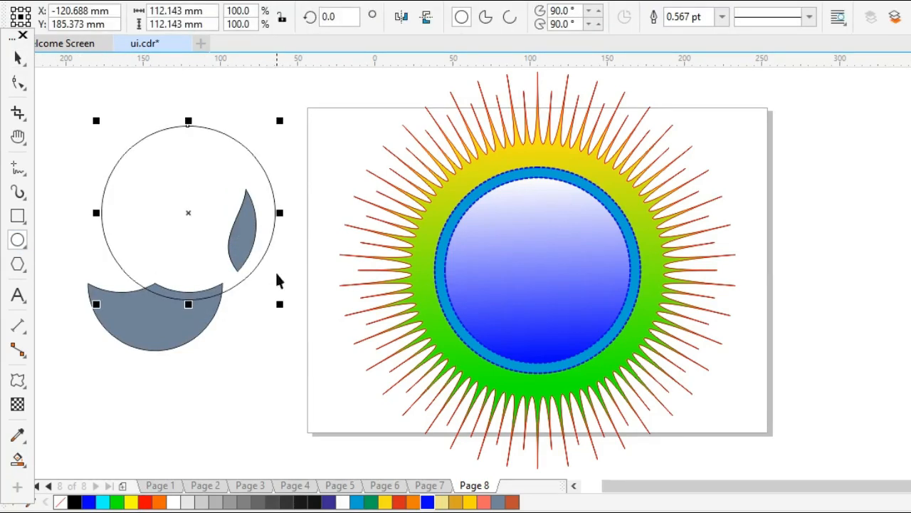
key("space")
left_click_drag(188, 302, 182, 247)
left_click_drag(191, 212, 157, 278)
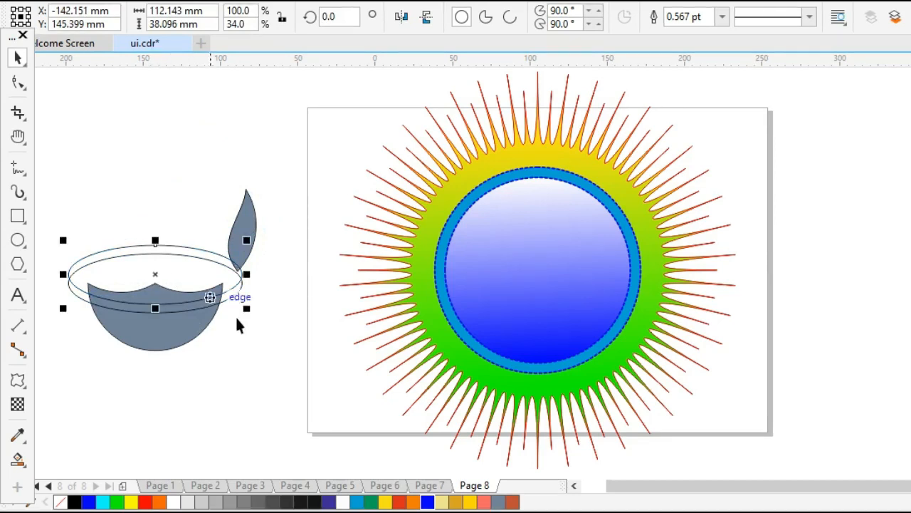
left_click(235, 316)
Step: Create a curved band across the bowl between the two ellipses with Smart Fill and colour it orange
left_click(22, 461)
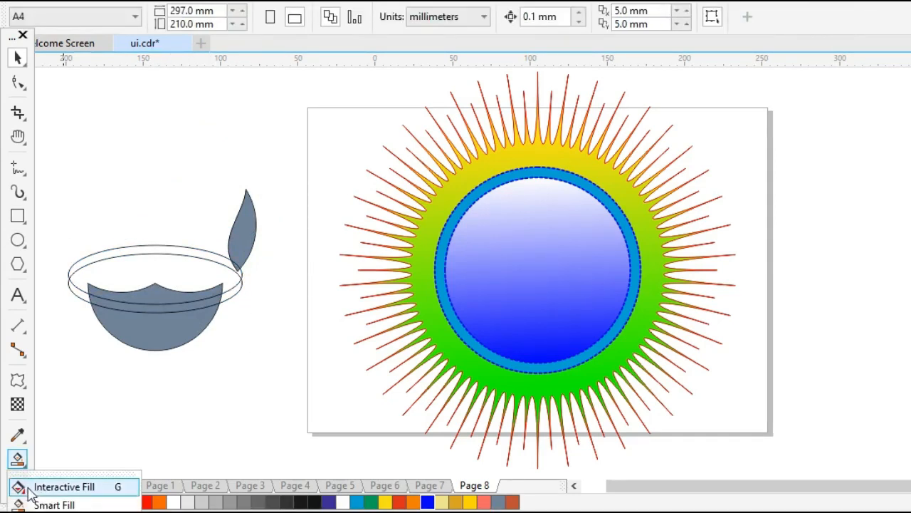
left_click(71, 486)
left_click(128, 307)
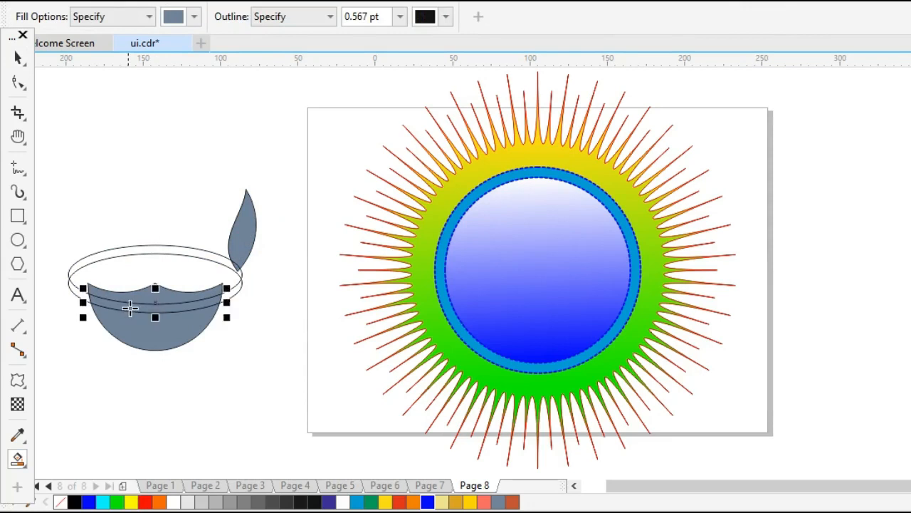
left_click(159, 502)
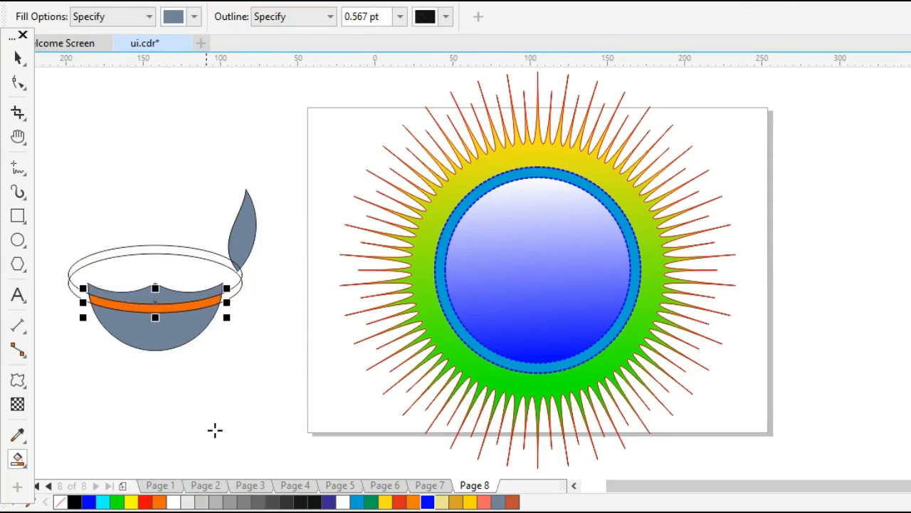
Step: Delete both construction ellipses around the bowl
key("space")
left_click(149, 256)
left_click(345, 298)
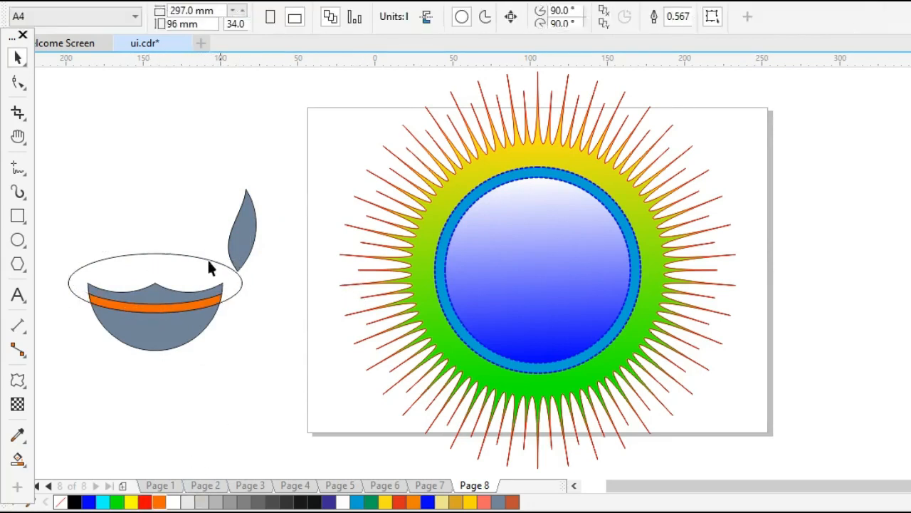
left_click(235, 283)
key("Delete")
Step: Colour the leaf shape red and add a concentric smaller copy about 14 mm wide filled with yellow
left_click(241, 231)
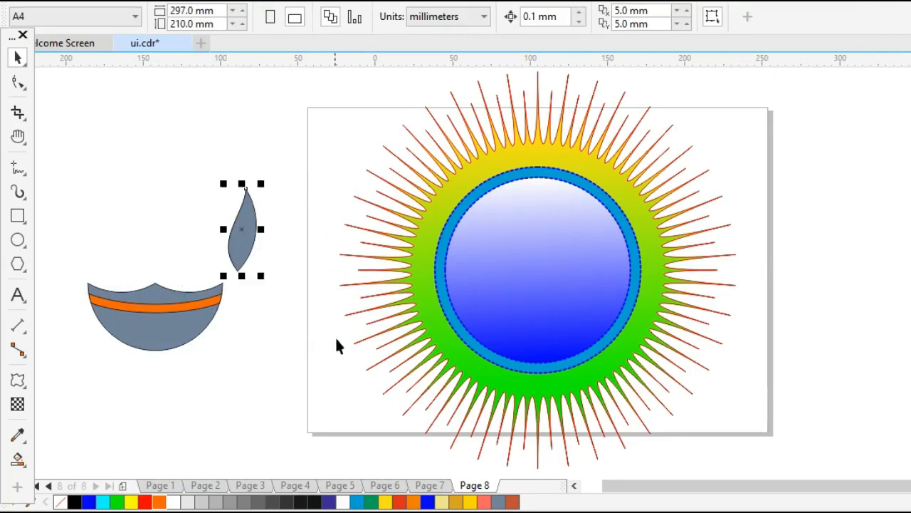
left_click(145, 503)
left_click(260, 181)
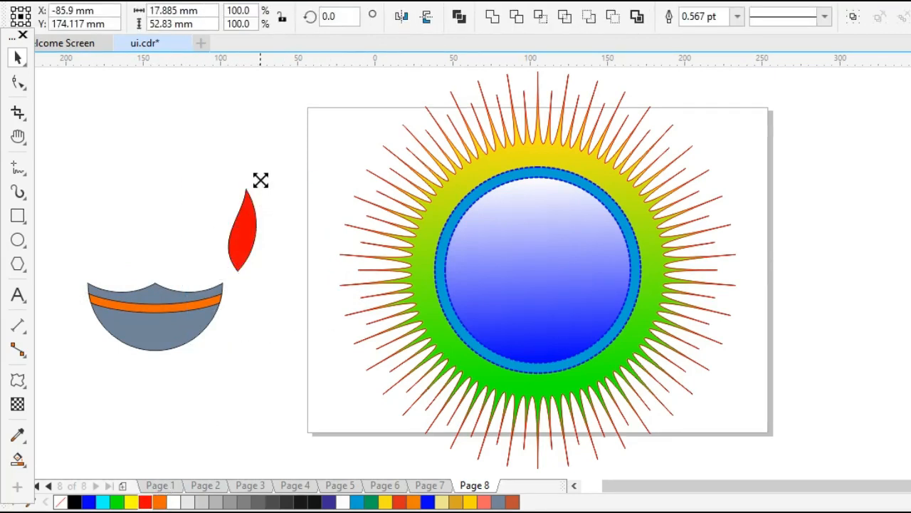
left_click_drag(260, 180, 261, 188)
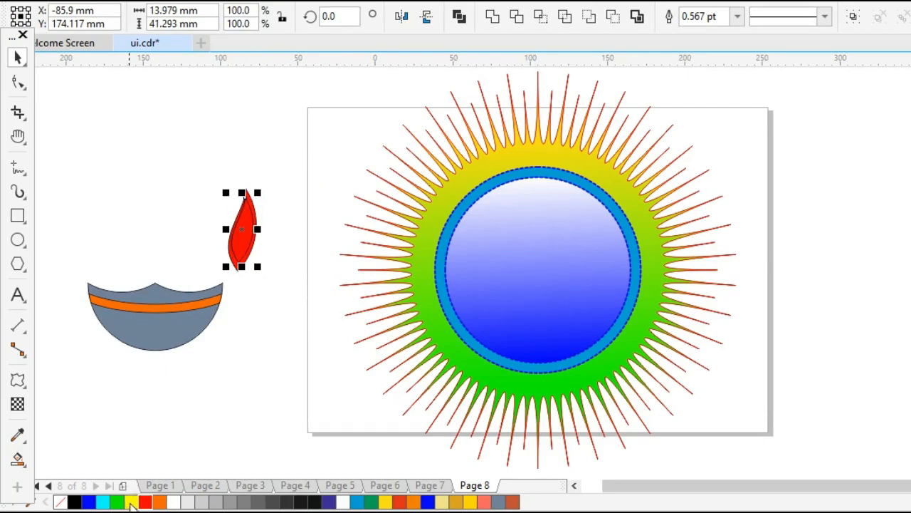
left_click(131, 502)
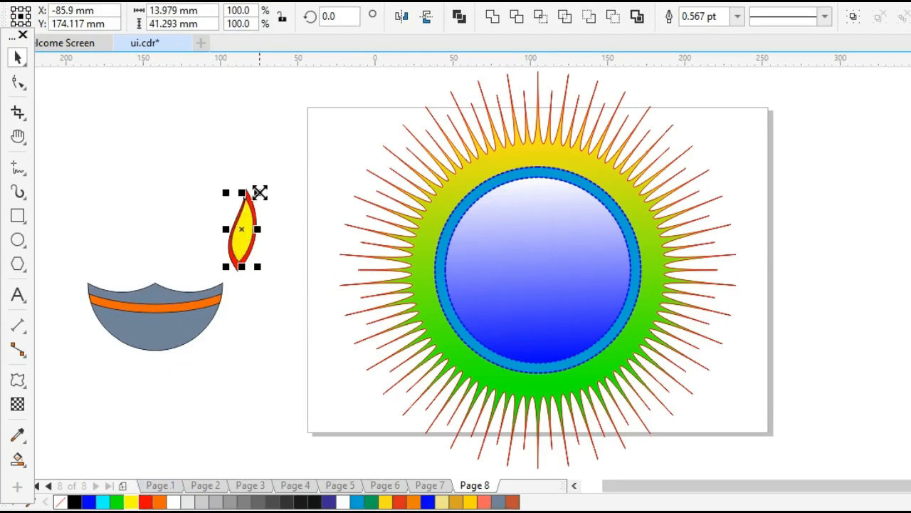
Step: Add an innermost concentric copy of the flame about 10 mm wide and colour it red
key("Escape")
left_click_drag(260, 191, 259, 197)
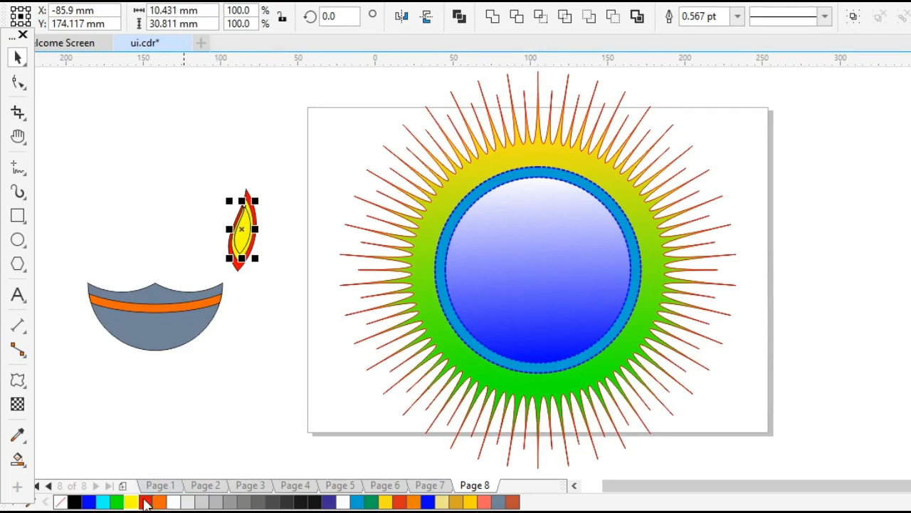
left_click(145, 502)
Step: Select all three flame shapes and remove their outlines
left_click(181, 171)
left_click(241, 196)
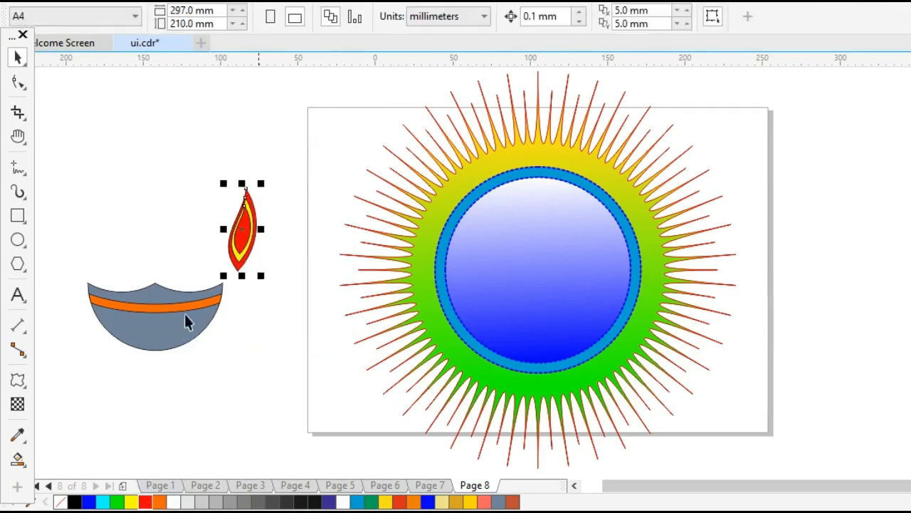
right_click(60, 503)
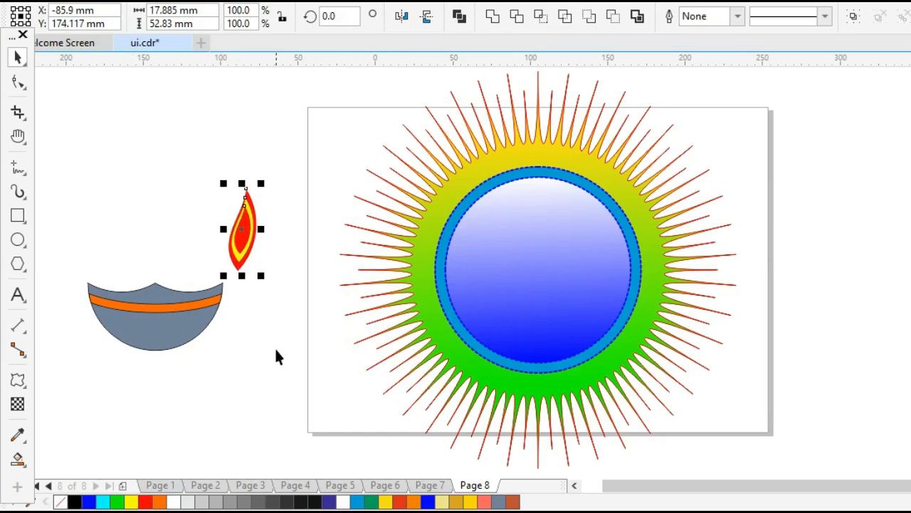
left_click(251, 373)
Step: Apply a vertical gradient fill to the bowl, running from near-black at its base to red at its rim
left_click(157, 339)
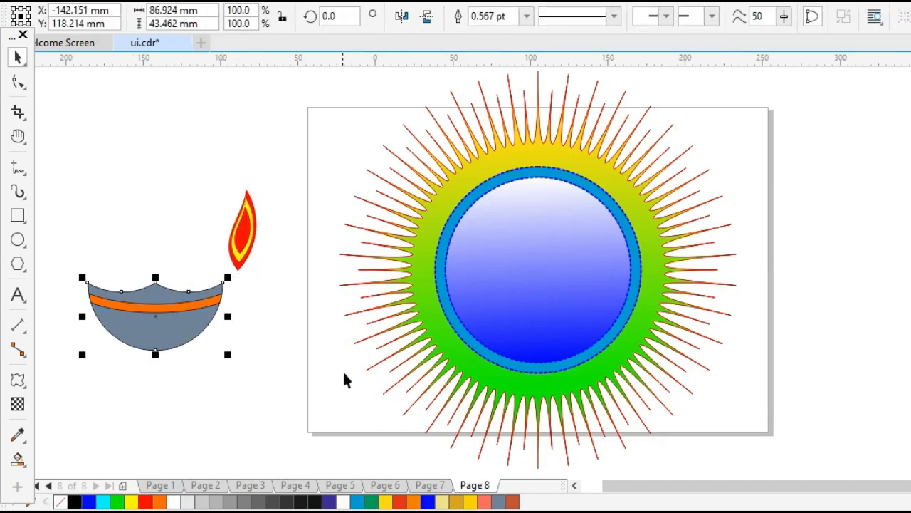
key("g")
left_click_drag(155, 348, 156, 286)
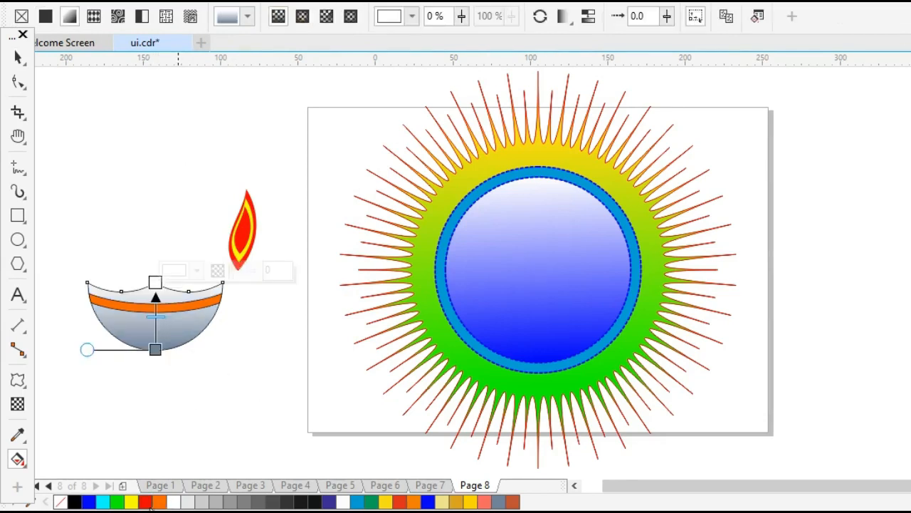
left_click_drag(315, 505, 158, 350)
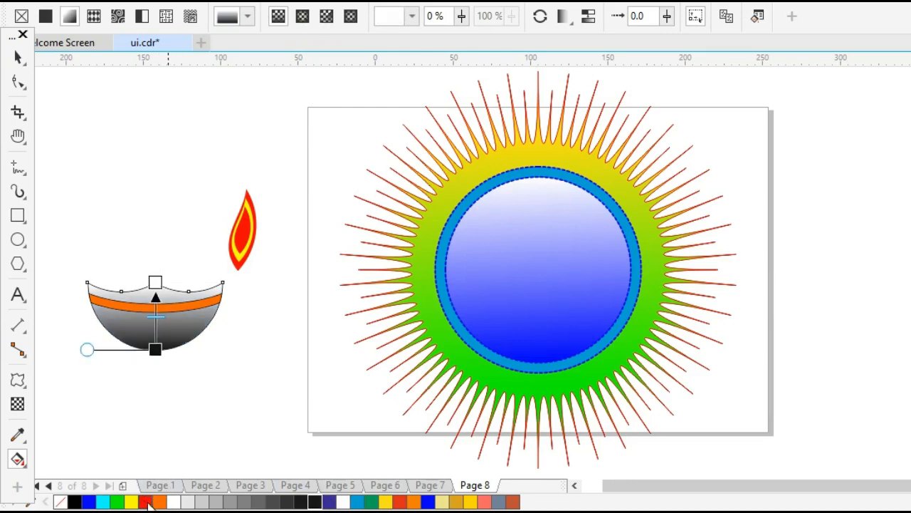
left_click_drag(162, 299, 155, 283)
left_click(214, 356)
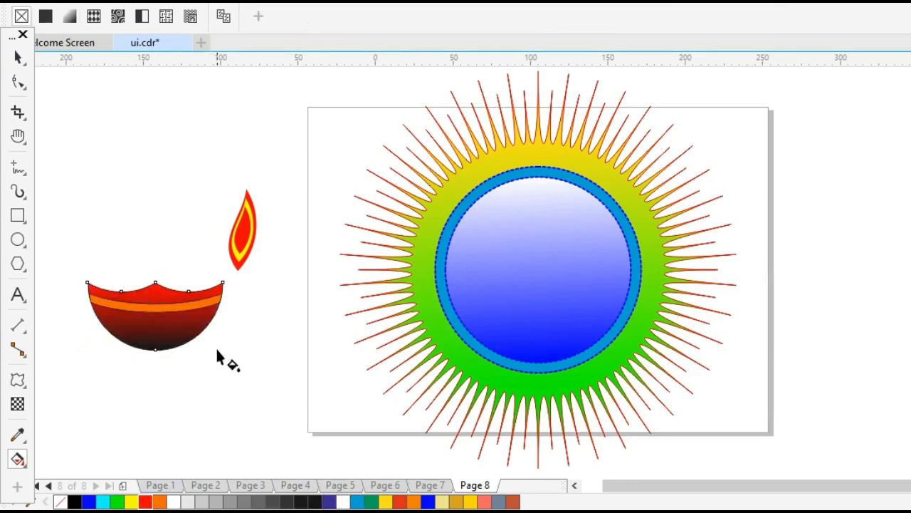
Step: Place the flame on the bowl's central peak and group the flame and bowl into one lamp
key("space")
left_click_drag(219, 188, 304, 400)
left_click(297, 322)
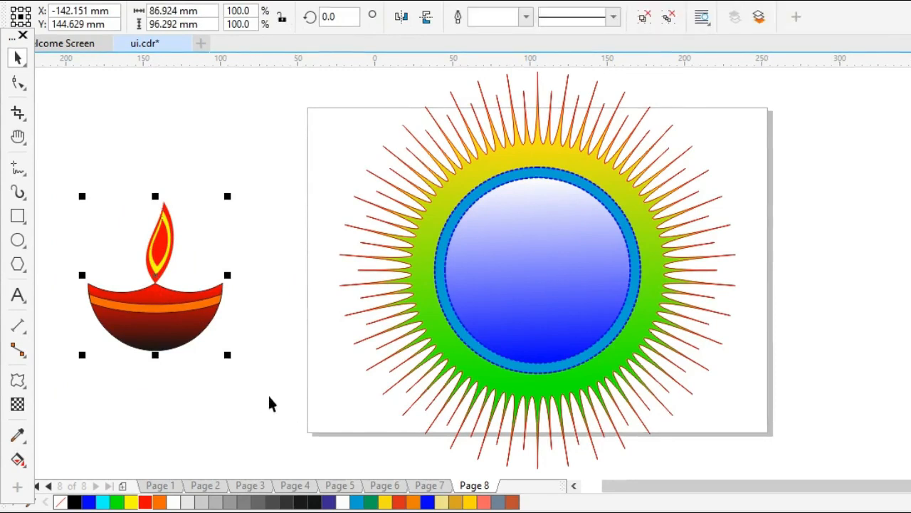
Step: Shrink the lamp to about 25 mm wide and place it in the upper part of the emblem's inner blue circle
left_click_drag(225, 355, 529, 211)
left_click_drag(555, 168, 554, 169)
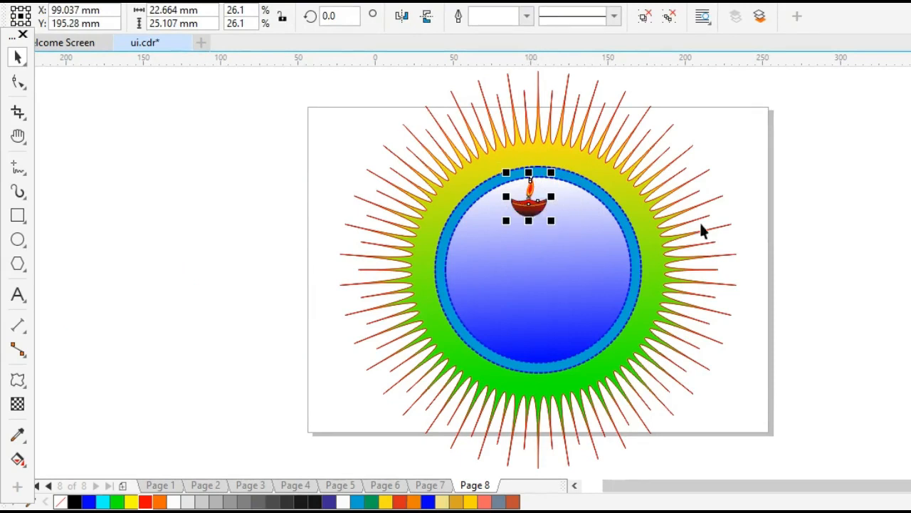
left_click_drag(529, 205, 273, 280)
left_click_drag(242, 254, 530, 220)
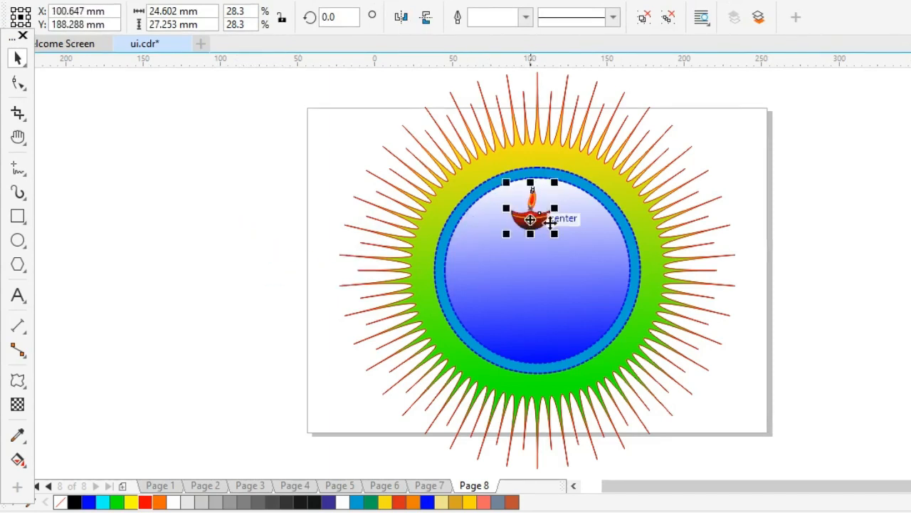
left_click(846, 270)
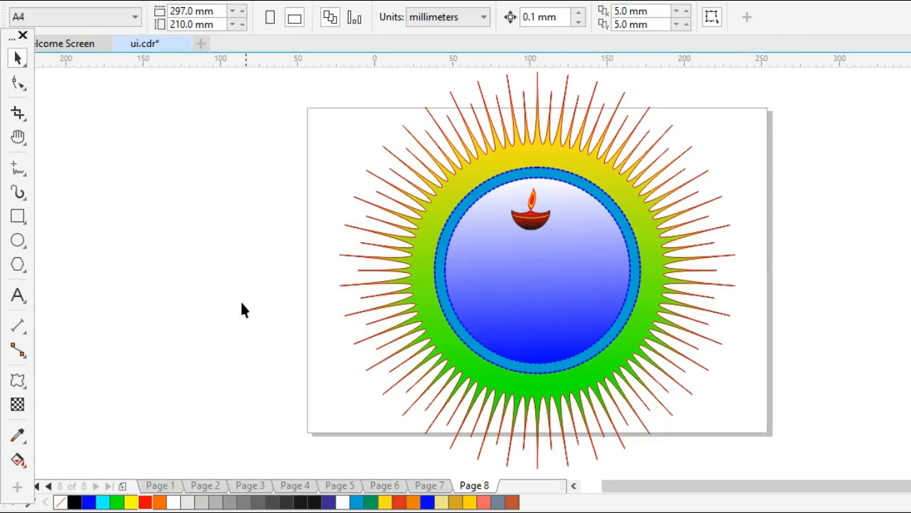
Step: Paste the text lines HAPPY, Diwali, DISCOUNTS and UPTO 40% OFF beside the page and move them closer to the emblem
right_click(230, 205)
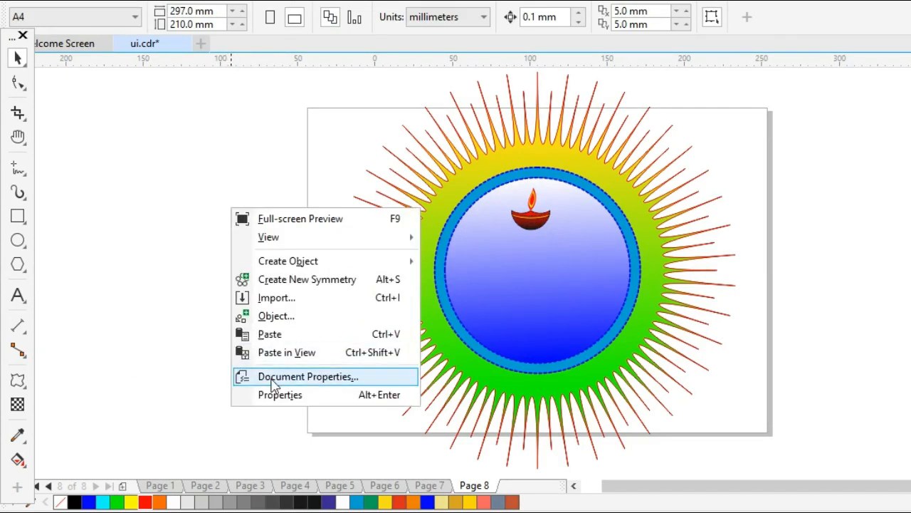
left_click(270, 333)
left_click(261, 289)
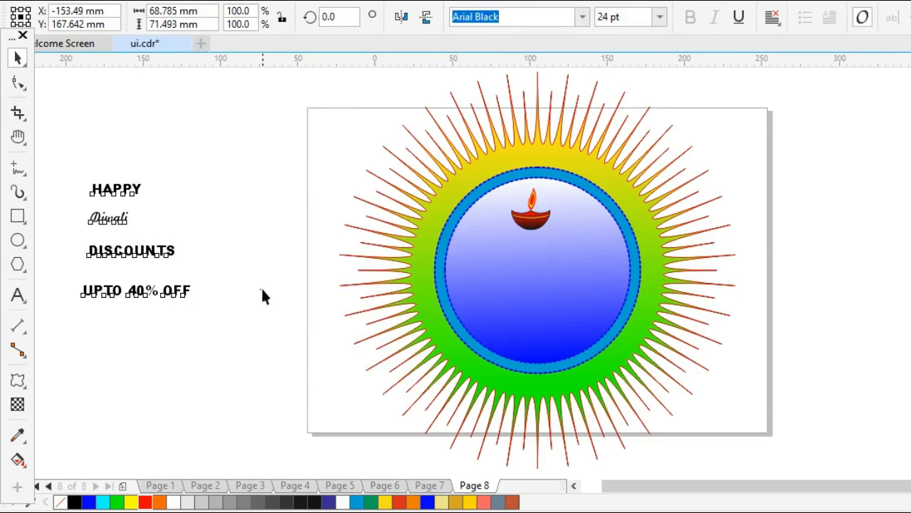
left_click(136, 268)
left_click_drag(159, 261, 248, 263)
left_click(223, 362)
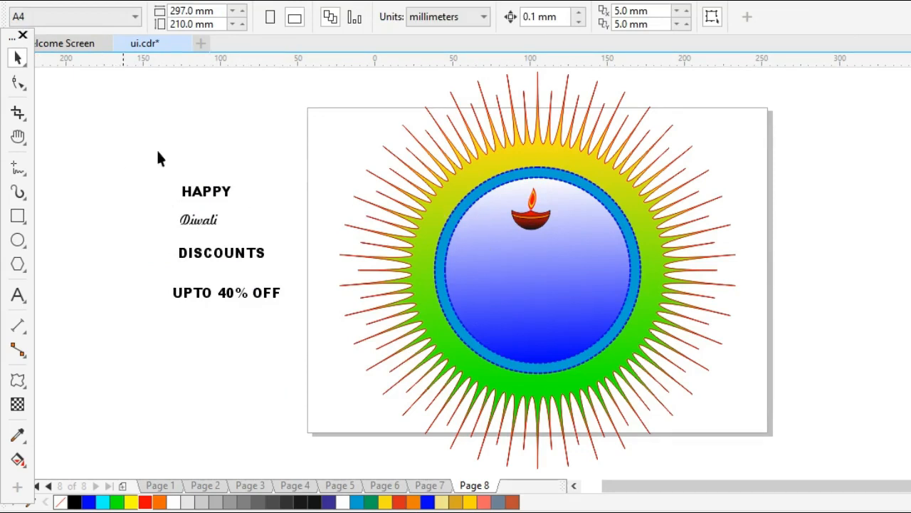
Step: Place the HAPPY text directly beneath the lamp in the emblem's inner circle and fill it with white
left_click_drag(308, 221, 308, 220)
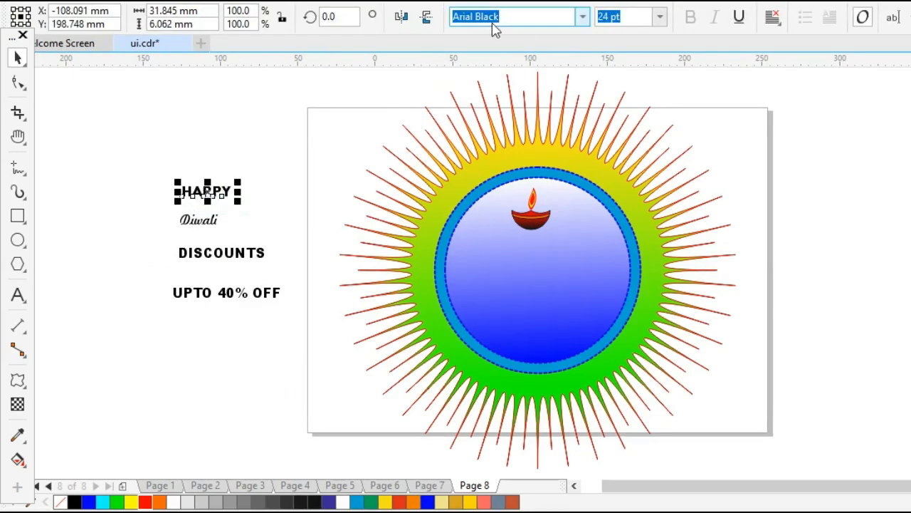
left_click_drag(206, 193, 532, 243)
left_click(342, 502)
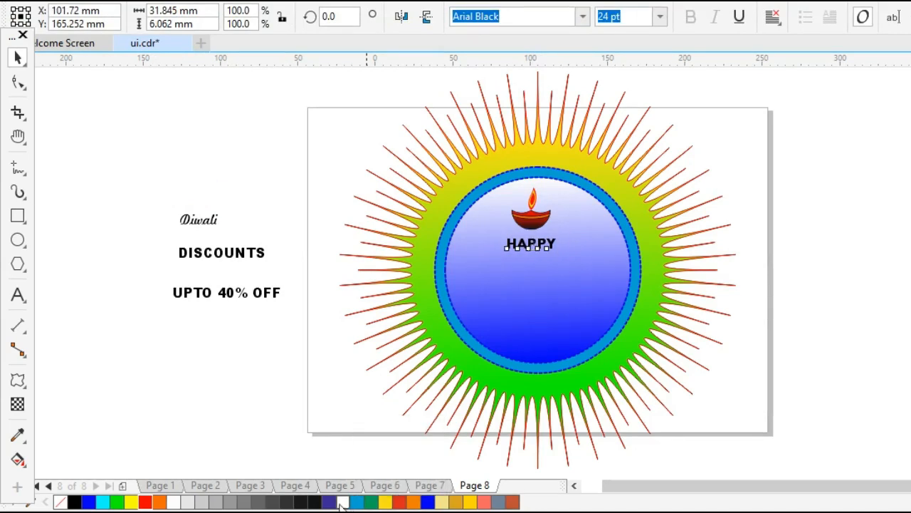
left_click(270, 388)
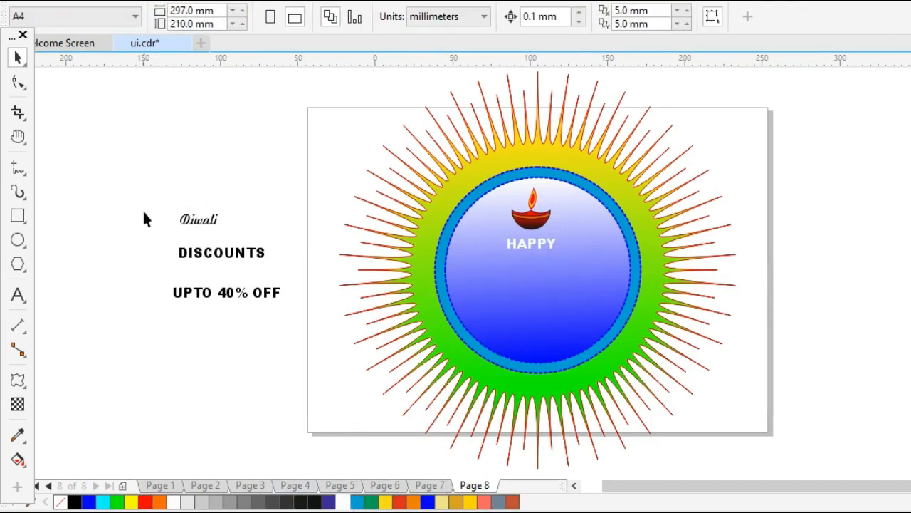
Step: Place the Diwali text below HAPPY, enlarge it to about 74 mm wide and fill it with golden yellow
left_click(202, 222)
left_click_drag(202, 222, 528, 279)
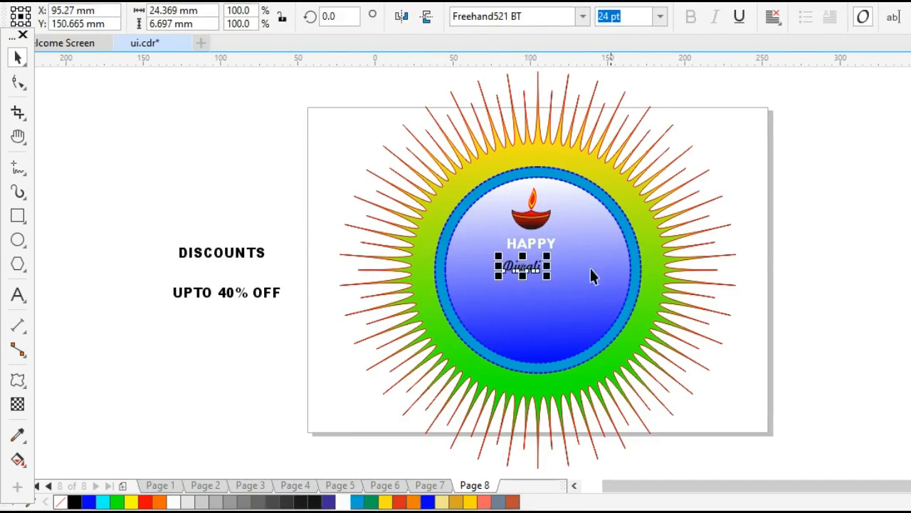
left_click(529, 16)
left_click_drag(458, 20, 543, 24)
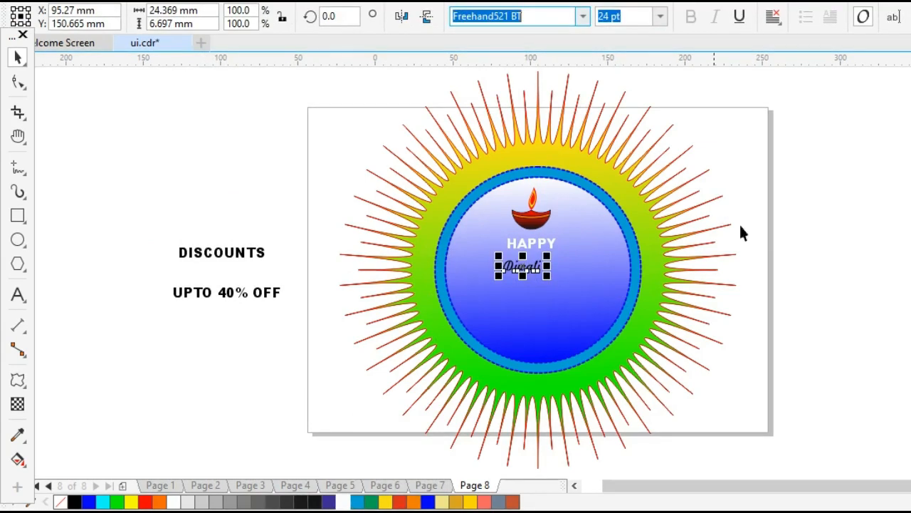
left_click_drag(551, 275, 588, 291)
left_click_drag(542, 268, 553, 267)
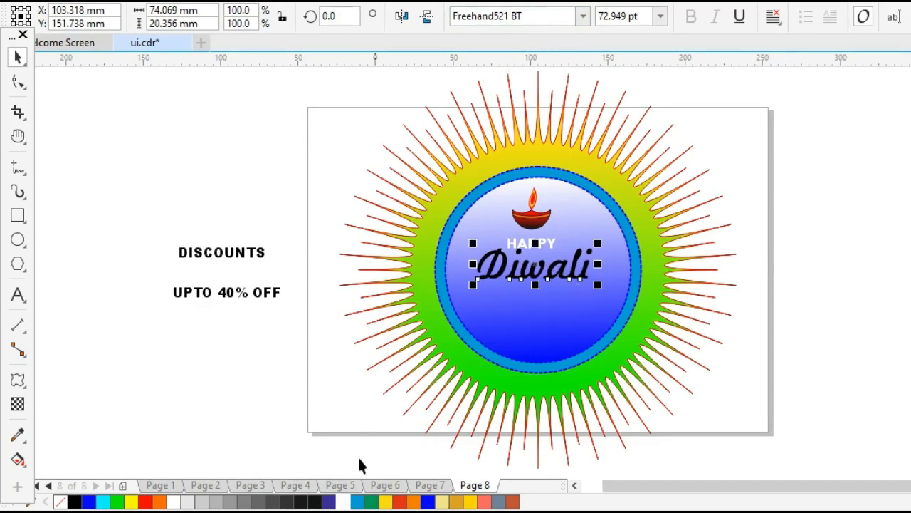
left_click(385, 501)
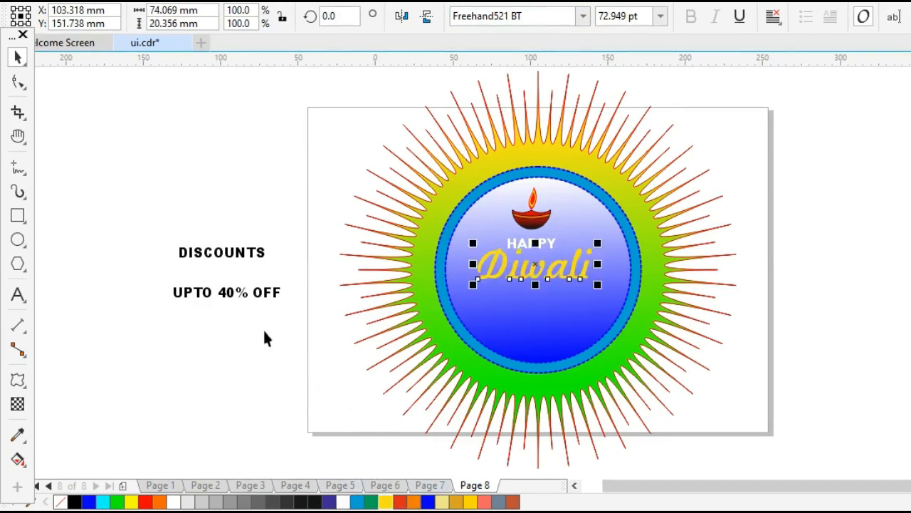
key("Escape")
Step: Shrink the UPTO 40% OFF text to about 60 mm wide and place it in the lower part of the inner circle
left_click_drag(141, 224, 269, 272)
left_click_drag(133, 270, 395, 379)
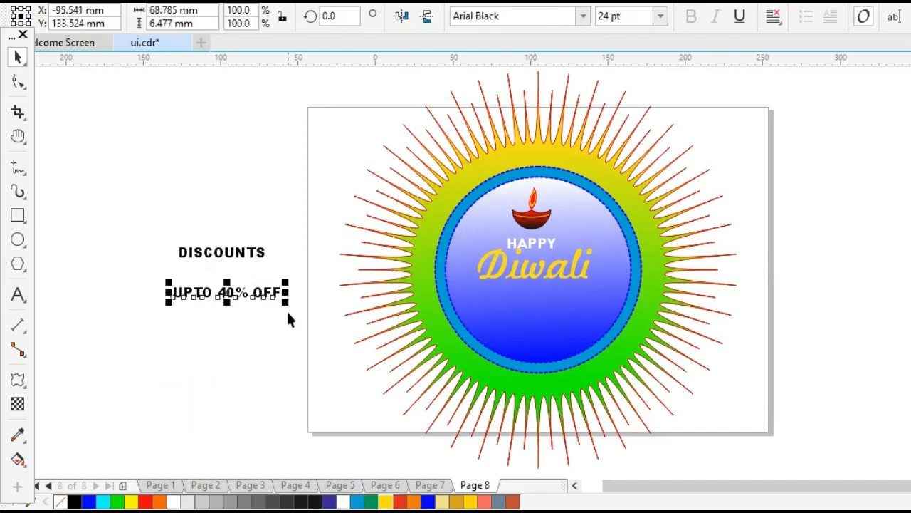
left_click_drag(286, 302, 289, 302)
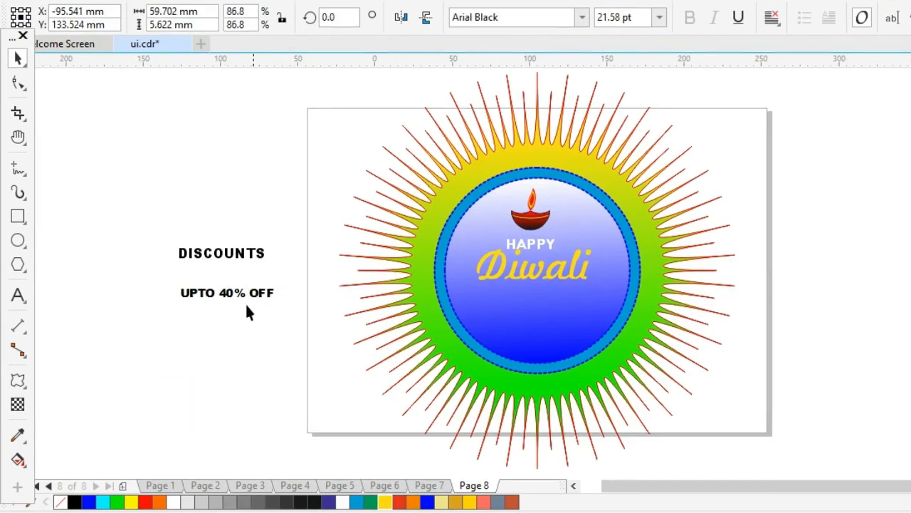
left_click_drag(227, 292, 532, 336)
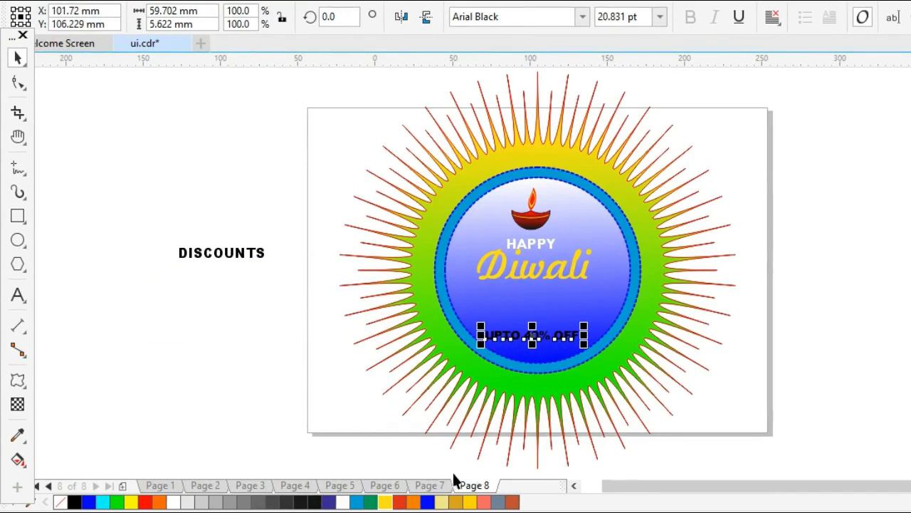
Step: Try white on the UPTO 40% OFF text and settle on a pale yellow fill
left_click(343, 502)
left_click(206, 363)
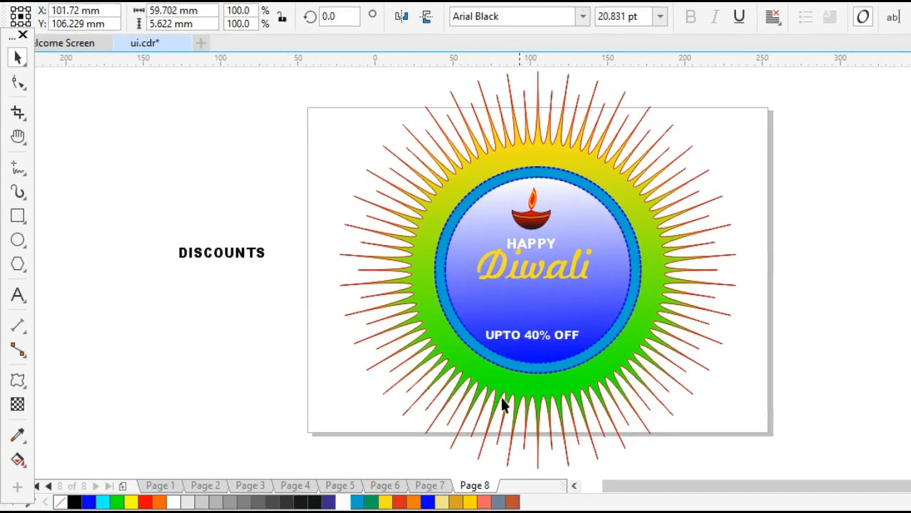
left_click(522, 345)
left_click(445, 502)
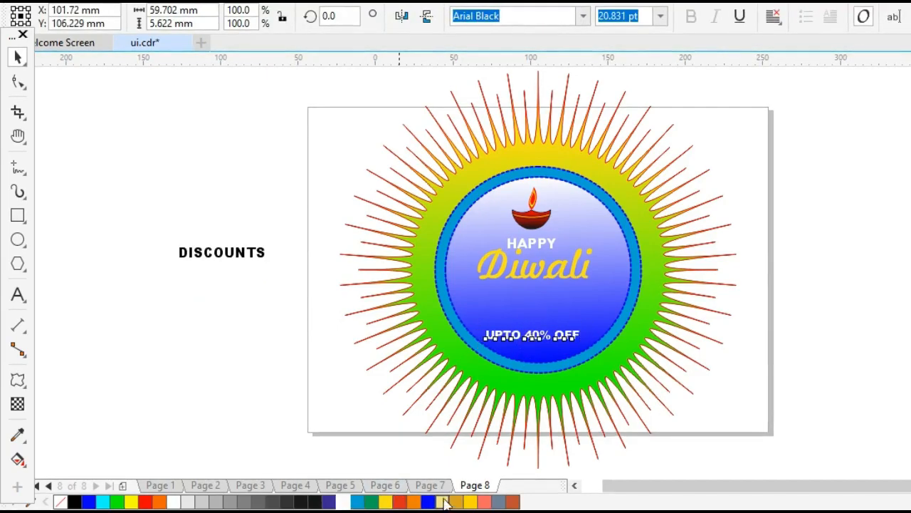
left_click(679, 447)
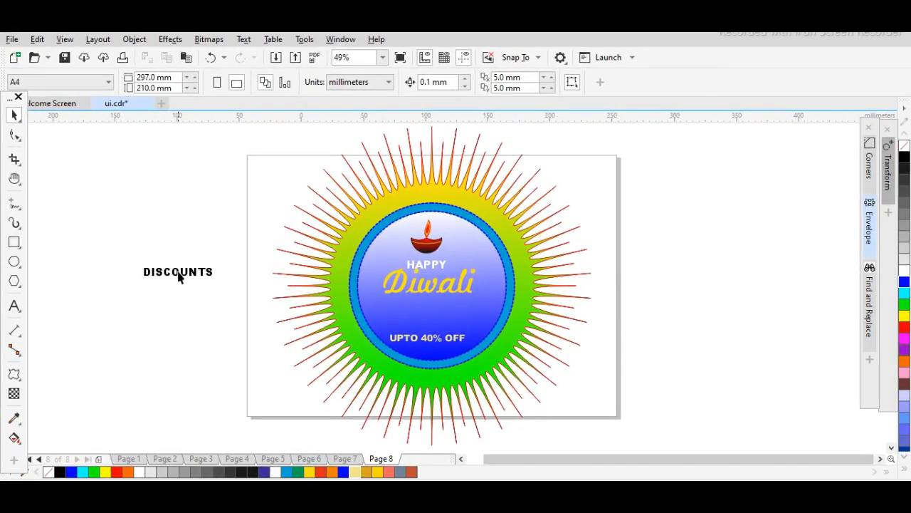
Step: Move the DISCOUNTS text closer to the emblem and draw a circle about 129 mm in diameter centred on the page
left_click_drag(199, 265, 252, 275)
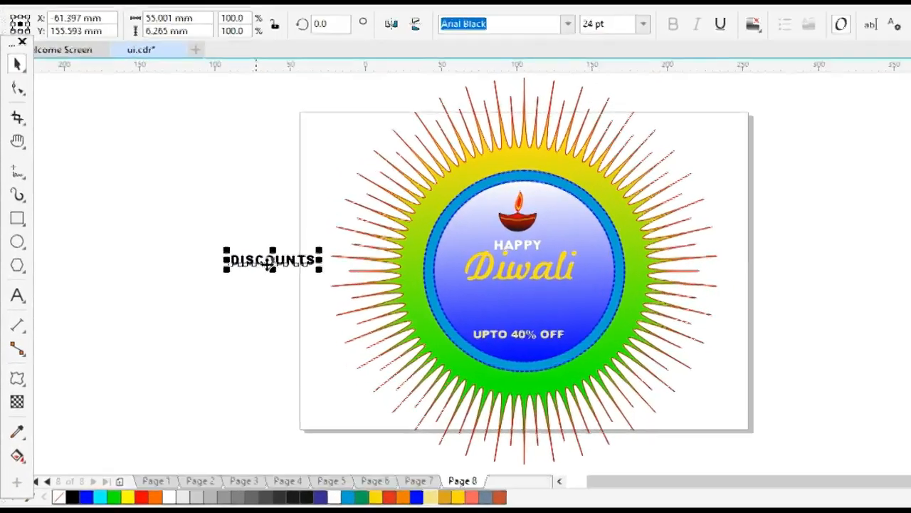
left_click(18, 241)
mouse_move(124, 170)
left_mouse_down()
mouse_move(320, 366)
mouse_move(312, 368)
left_mouse_up()
key("space")
key("p")
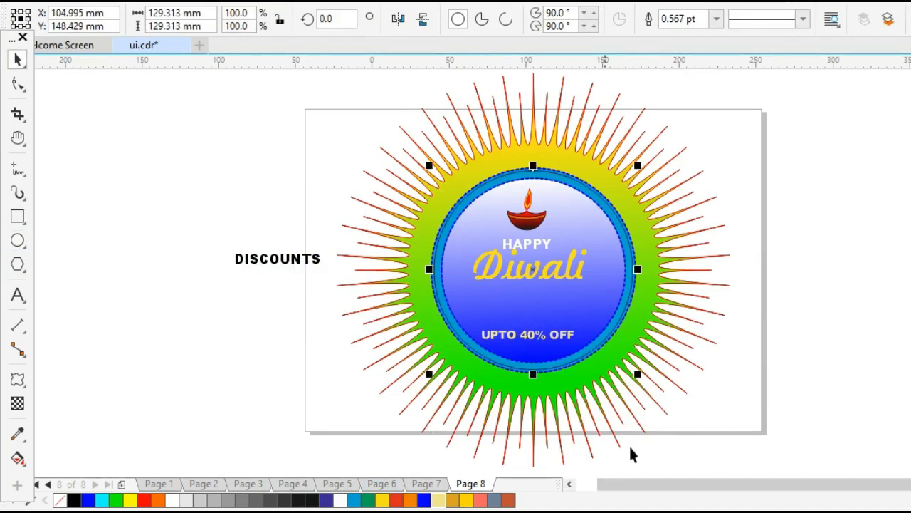
Step: Flatten the new circle into an ellipse about 62 mm high and place a copy of it about 14 mm higher
left_click_drag(533, 377, 533, 321)
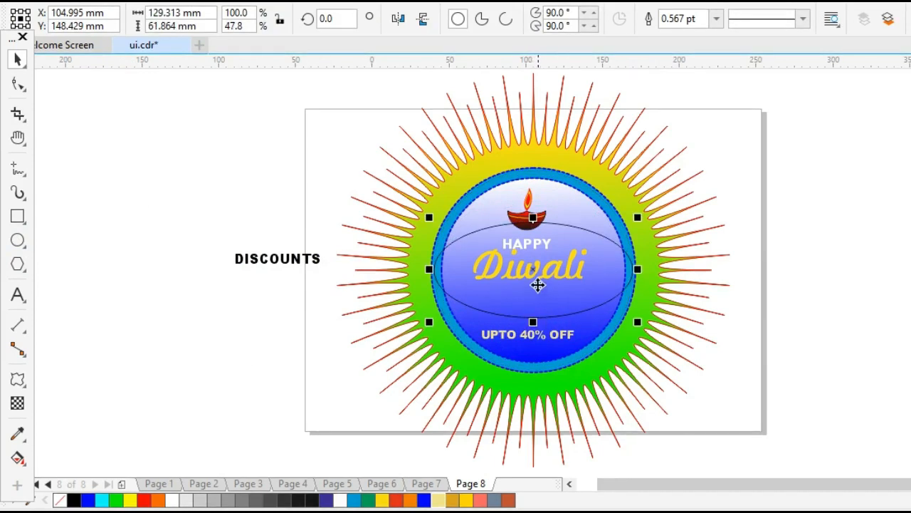
left_click(533, 278)
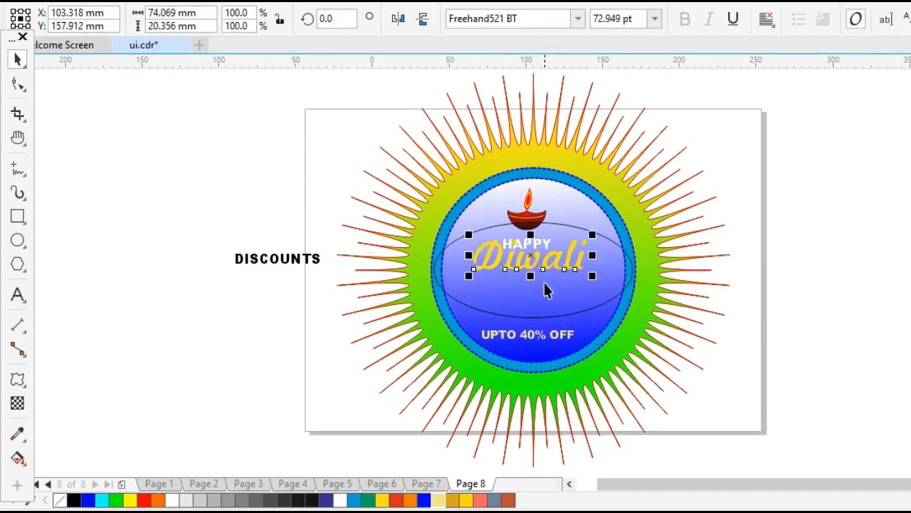
left_click(566, 315)
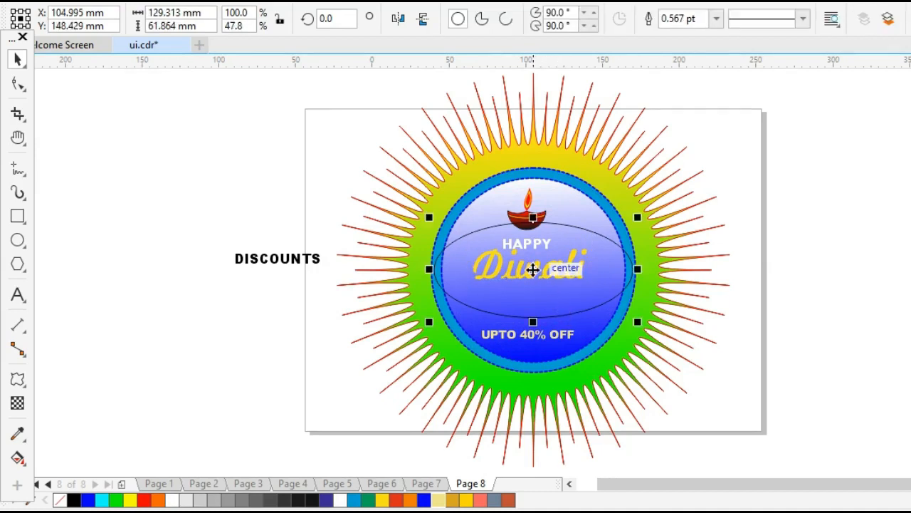
left_click_drag(533, 268, 531, 253)
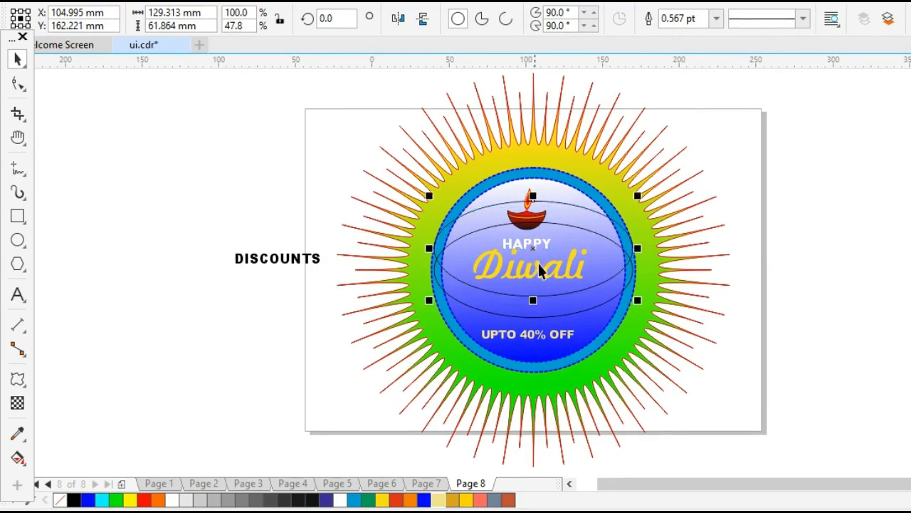
left_click(217, 359)
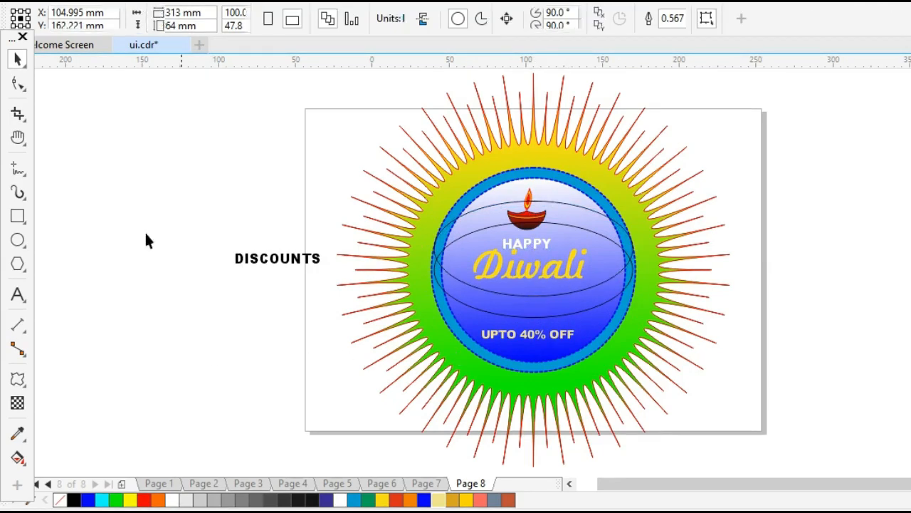
Step: Draw a page-centred rectangle over the emblem, about 84 mm wide and 140 mm high
left_click(17, 215)
left_click_drag(92, 162, 205, 377)
key("space")
key("p")
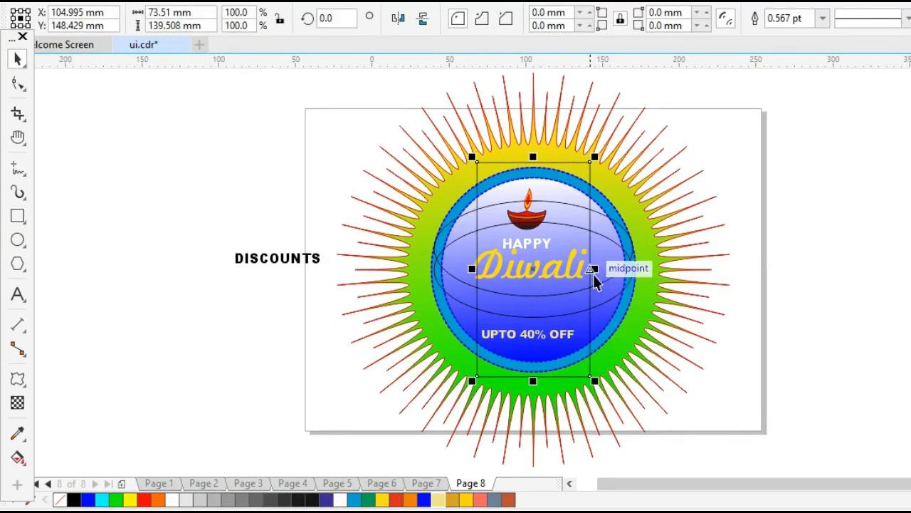
left_click_drag(595, 269, 603, 269)
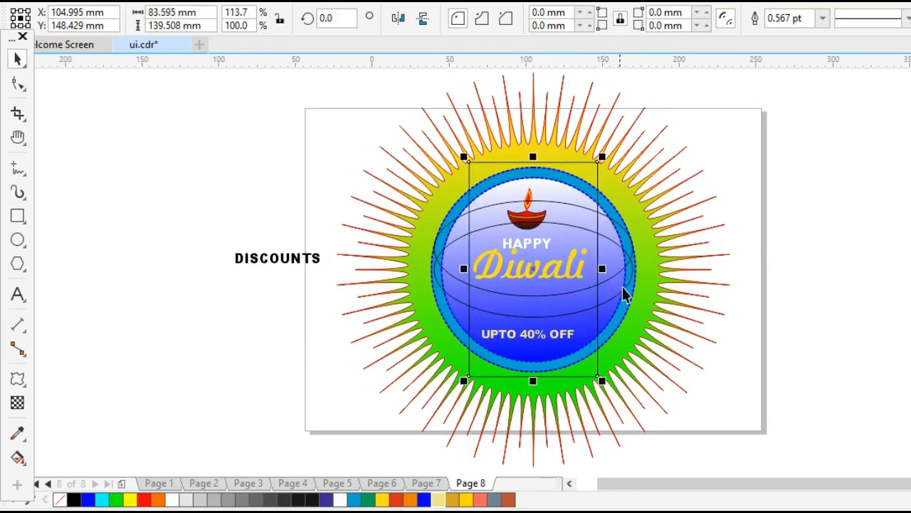
left_click(286, 348)
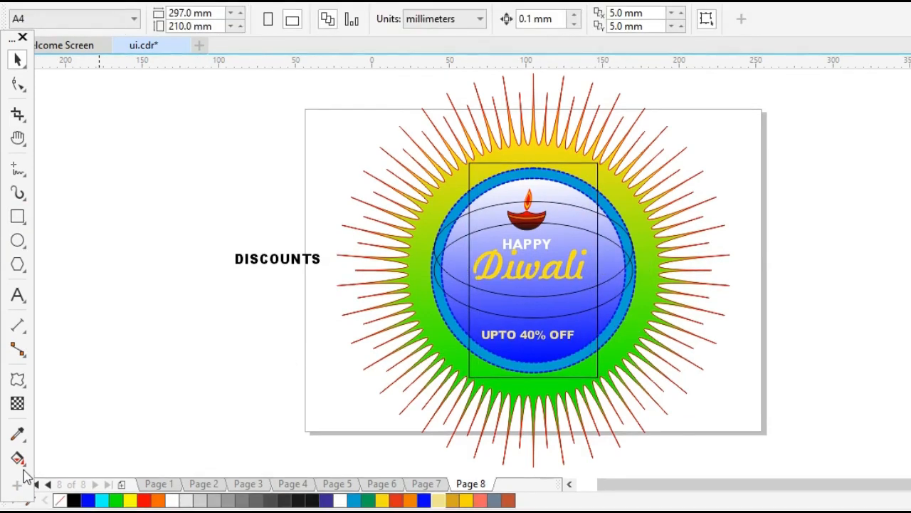
Step: Smart-fill the curved band between the ellipses' lower arcs inside the rectangle and place a copy beneath the DISCOUNTS text
left_click(21, 462)
left_click(32, 501)
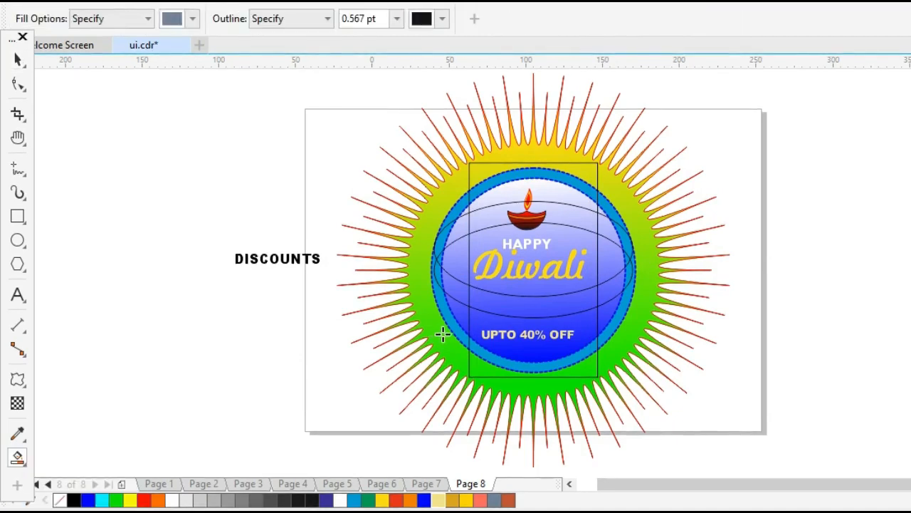
left_click(532, 311)
key("space")
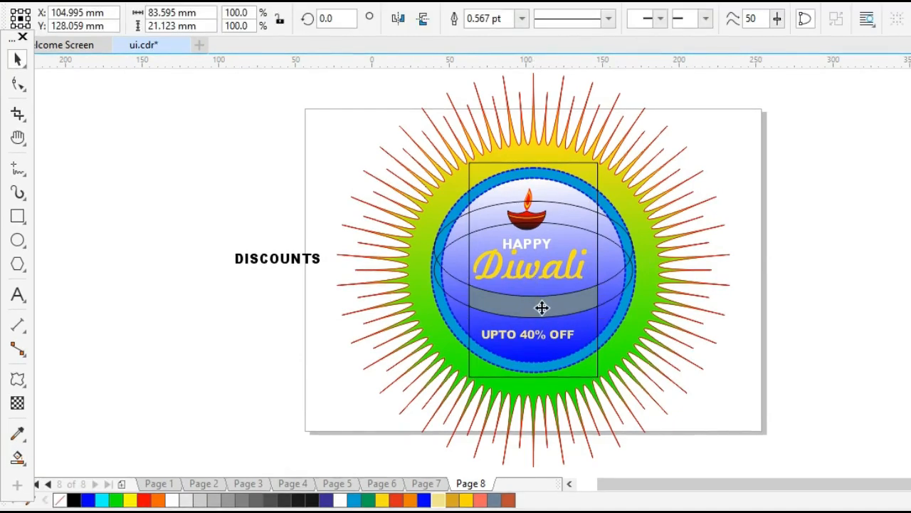
left_click_drag(543, 306, 257, 333)
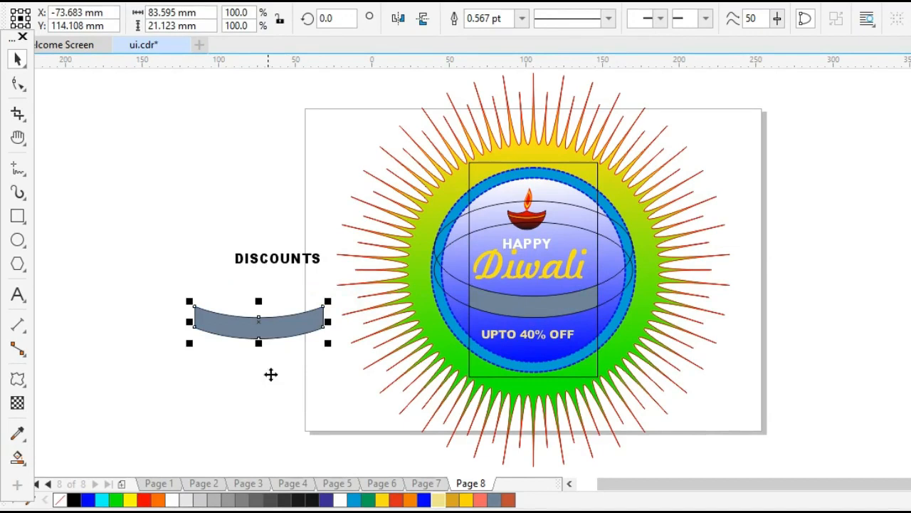
Step: Remove the fill from both curved bands, the one in the emblem and its copy beside the page
left_click(557, 306)
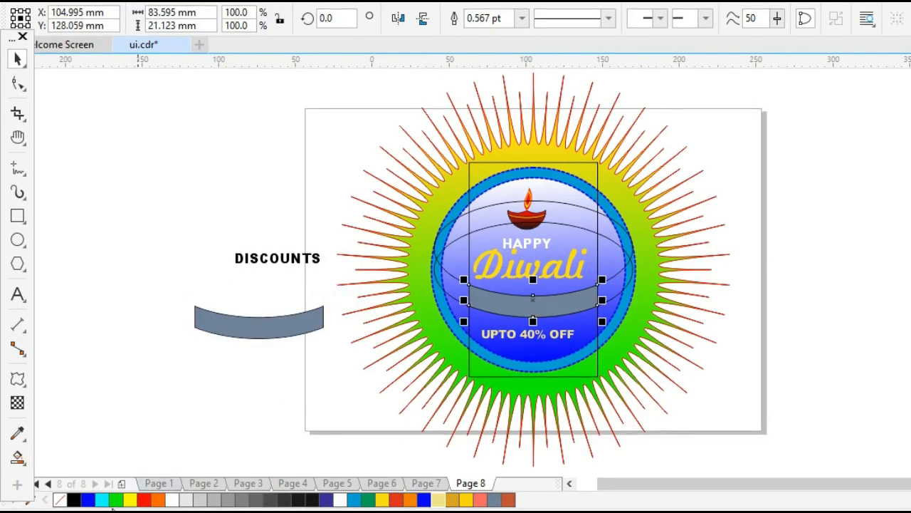
left_click(59, 500)
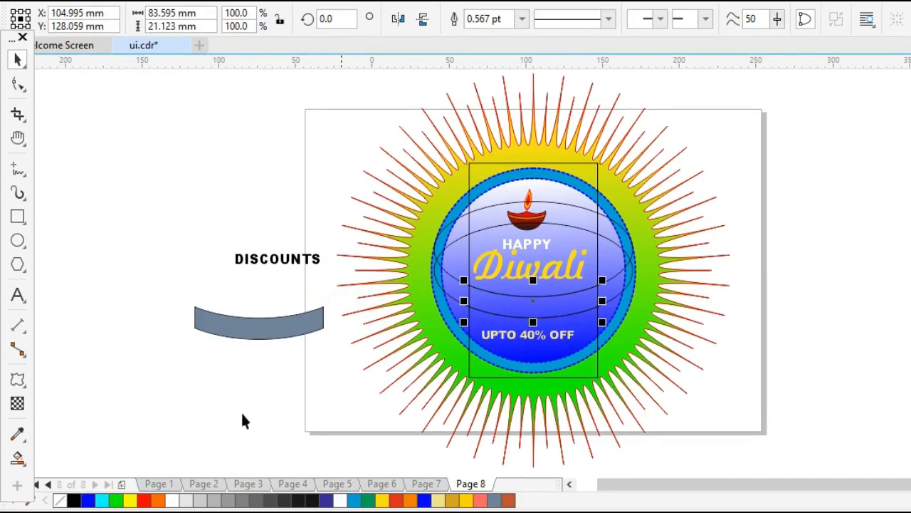
left_click(258, 344)
left_click(60, 499)
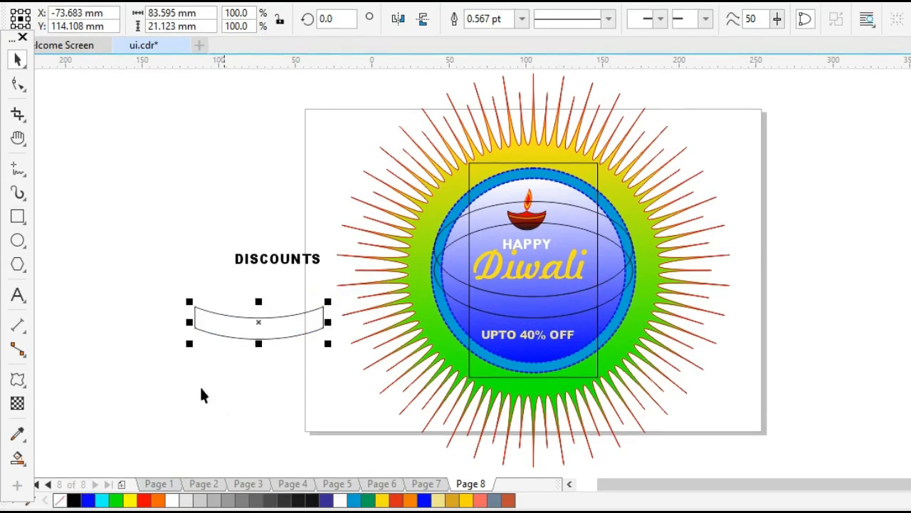
Step: Apply a one-step inside contour with a 3.0 mm offset to the curved band beneath DISCOUNTS
left_click(18, 379)
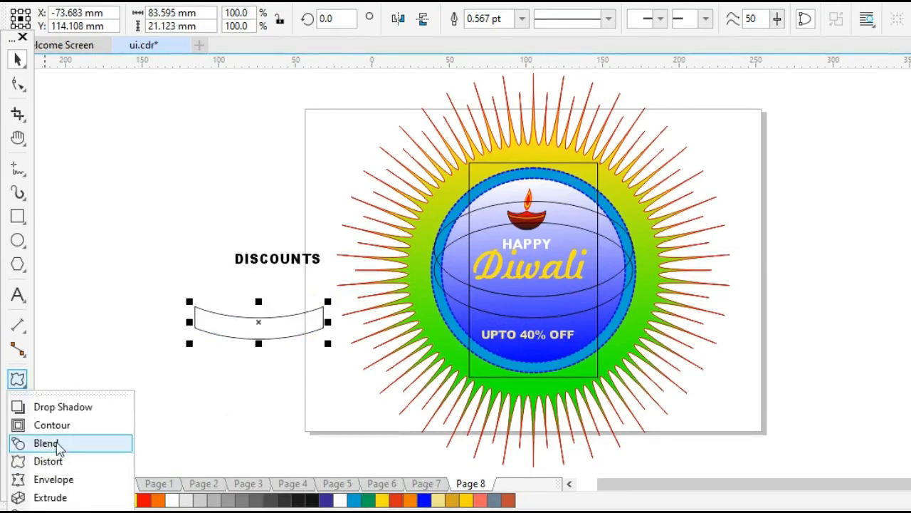
left_click(64, 426)
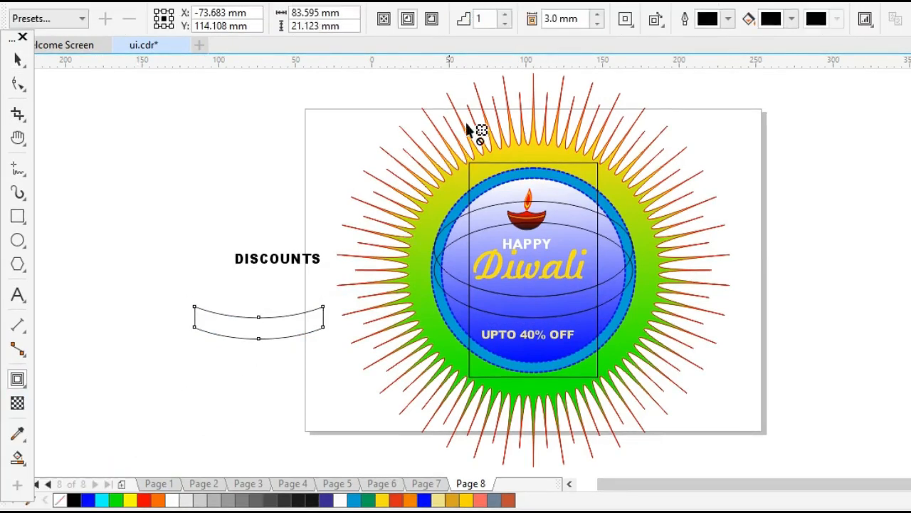
left_click(505, 15)
left_click(506, 24)
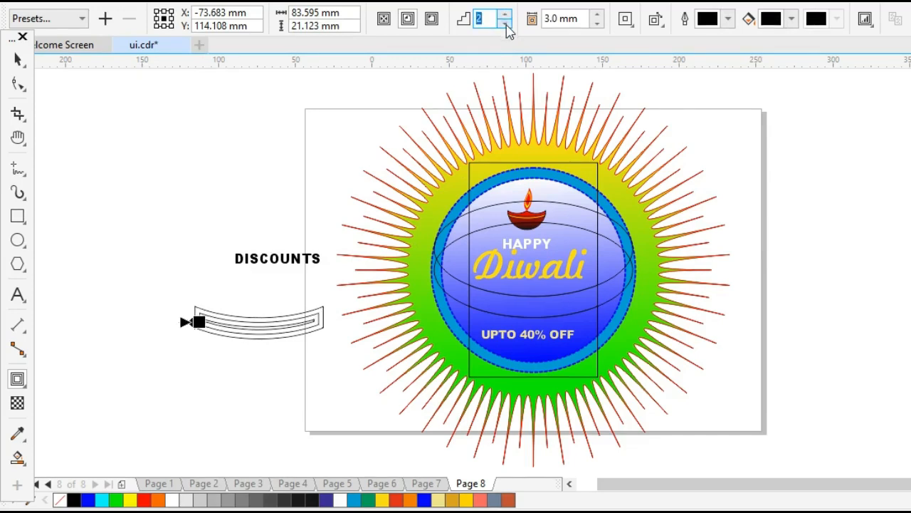
Step: Break the contour apart and move the inner curved shape below the outer band
right_click(255, 334)
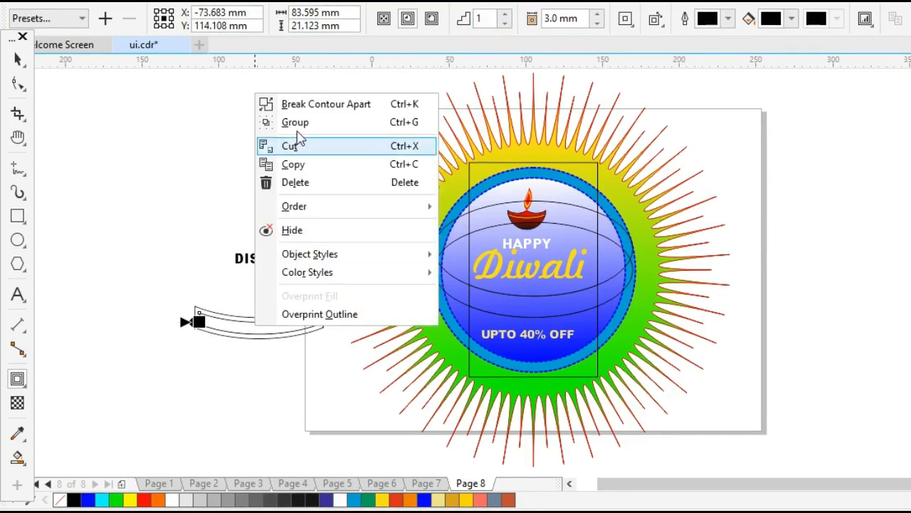
left_click(266, 106)
key("space")
left_click(270, 363)
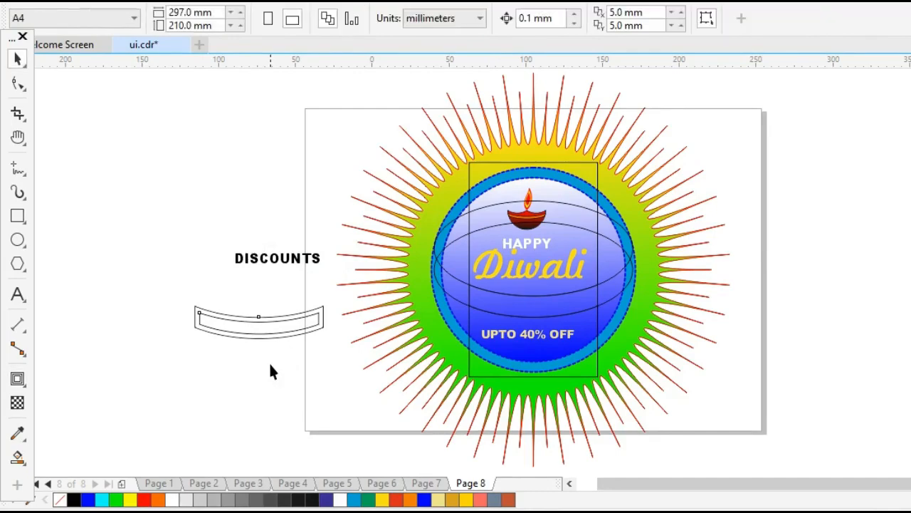
left_click_drag(261, 322, 260, 360)
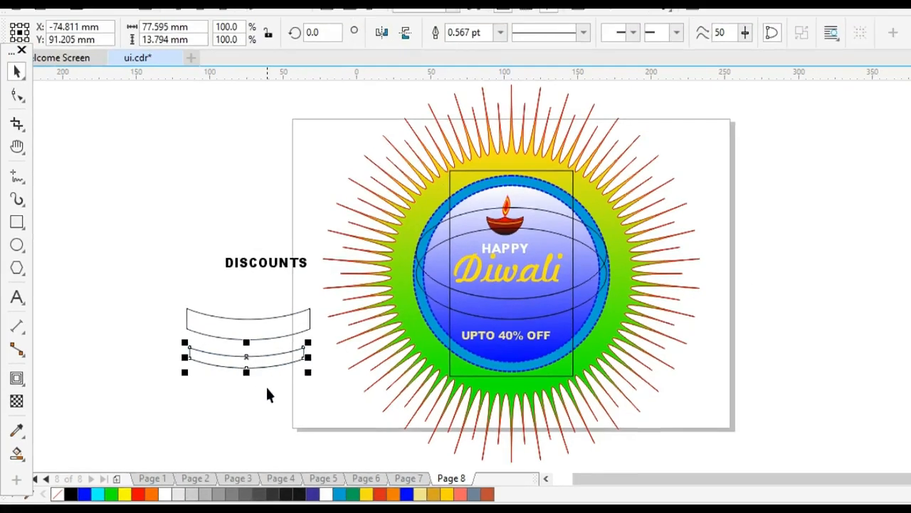
Step: Undo the inner curved shape's move and bend the DISCOUNTS text with an envelope created from that inner shape
key("ctrl+z")
left_click(273, 254)
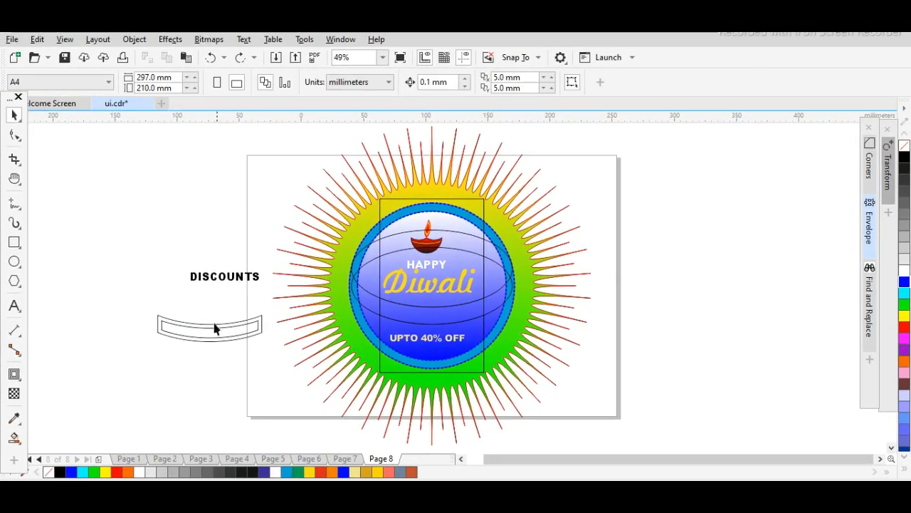
left_click_drag(276, 329, 282, 331)
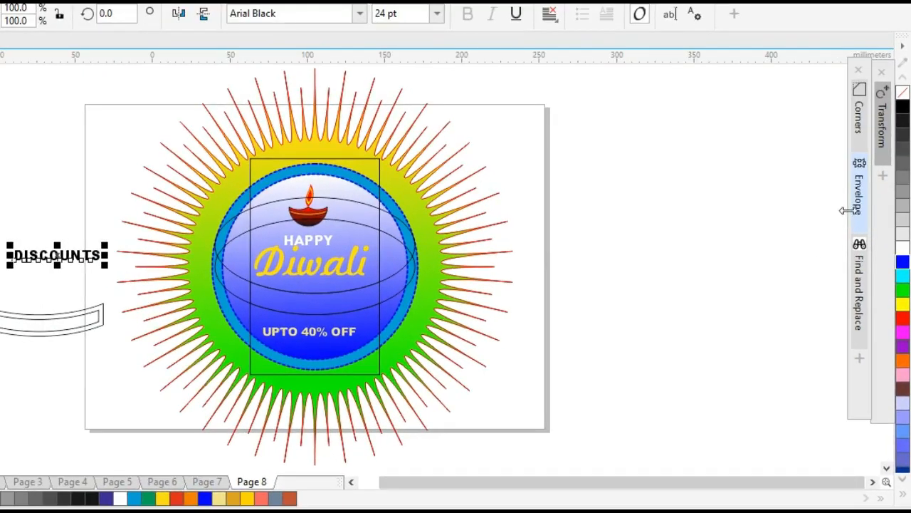
left_click(861, 203)
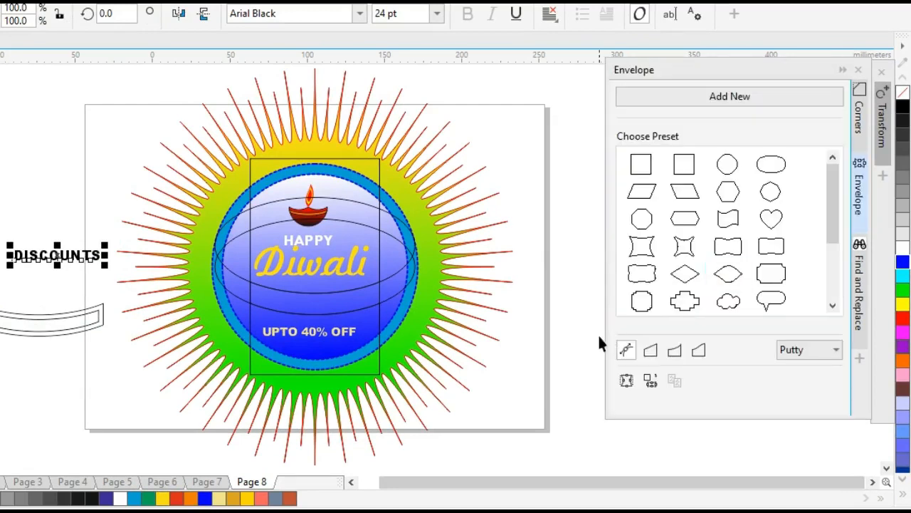
left_click(651, 382)
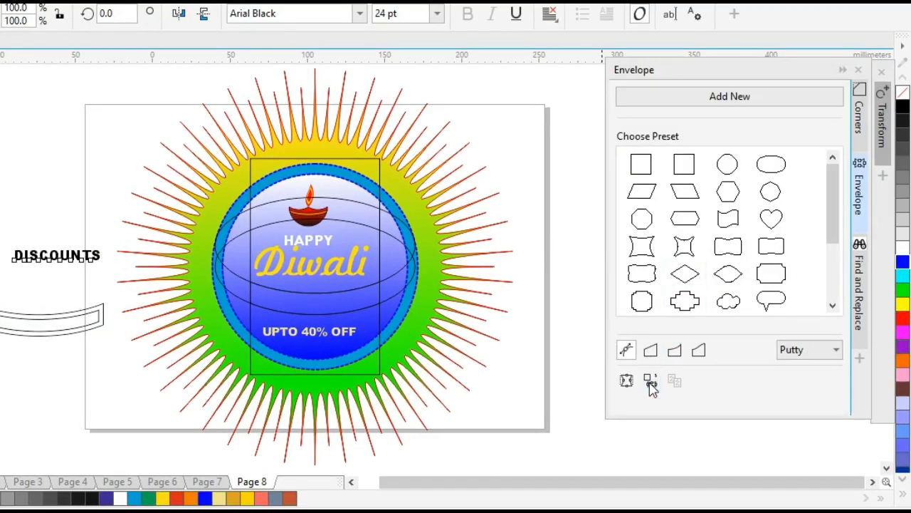
left_click(18, 324)
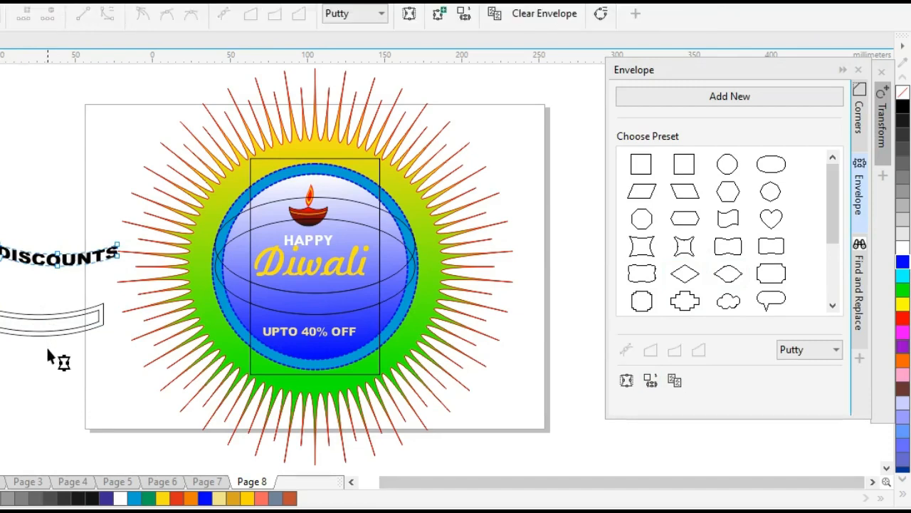
Step: Move the curved DISCOUNTS text into the matching curved band of the emblem, below Diwali
key("space")
left_click_drag(57, 256, 315, 298)
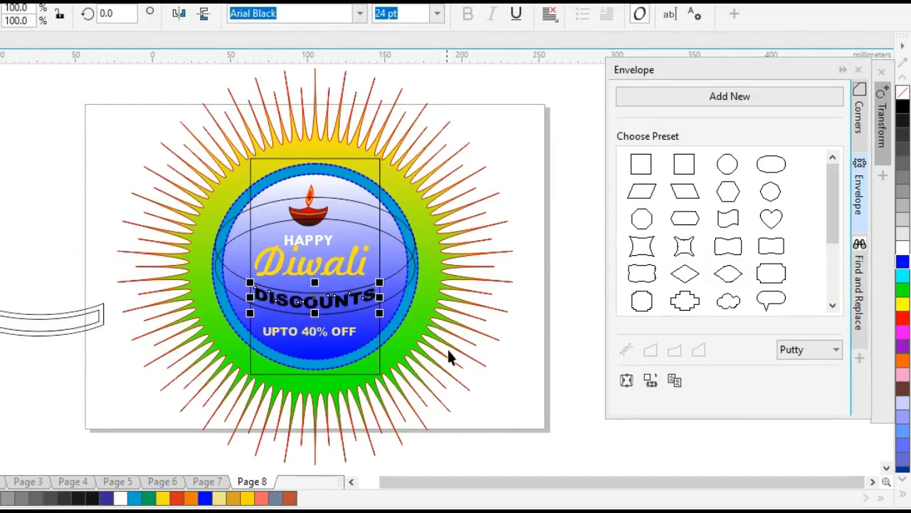
left_click(486, 385)
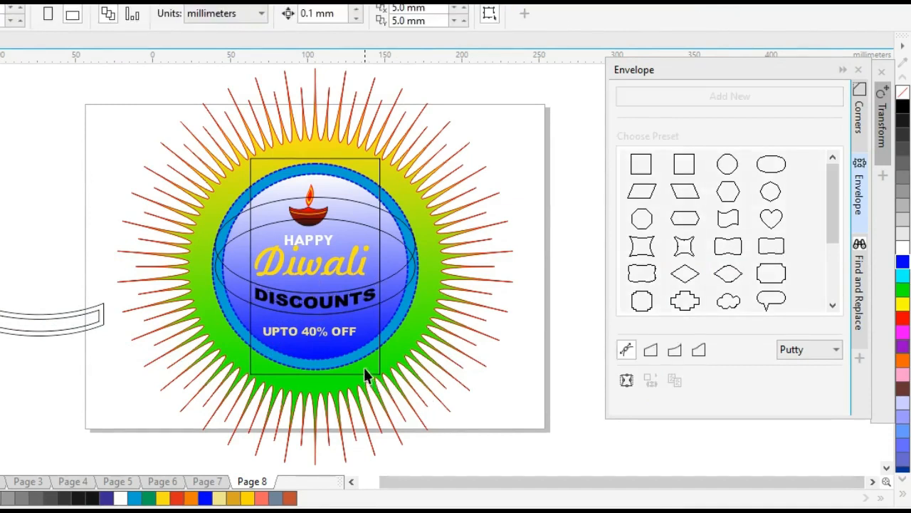
Step: Delete the construction rectangle and both construction ellipses from the emblem, keeping the curved band around DISCOUNTS
left_click(366, 372)
key("Delete")
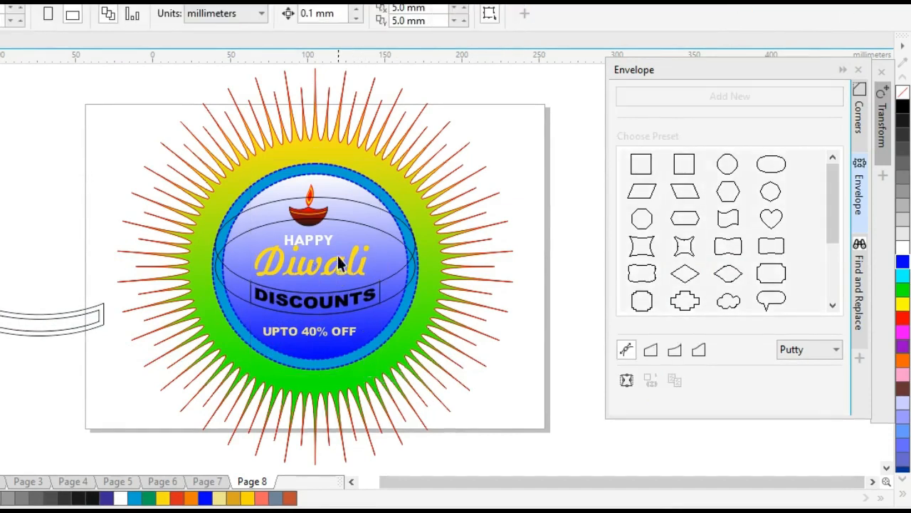
left_click(373, 225)
key("Delete")
left_click(367, 221)
key("Delete")
left_click(451, 356)
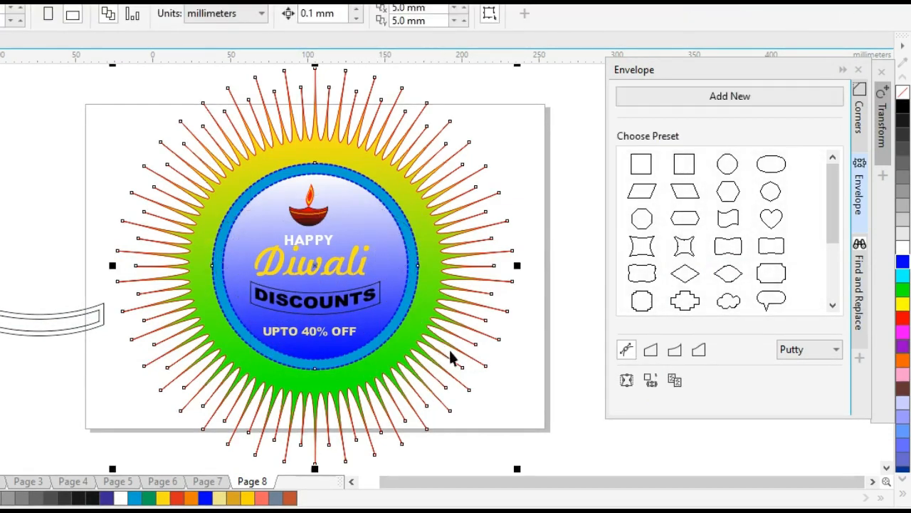
key("F10")
left_click(486, 389)
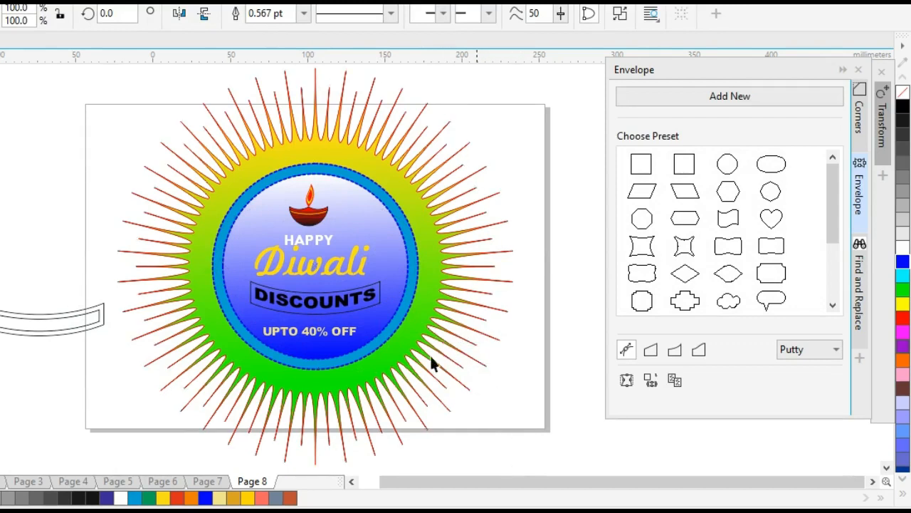
Step: Fill the DISCOUNTS text with white and colour the outline of its curved band white
left_click(308, 305)
left_click(121, 499)
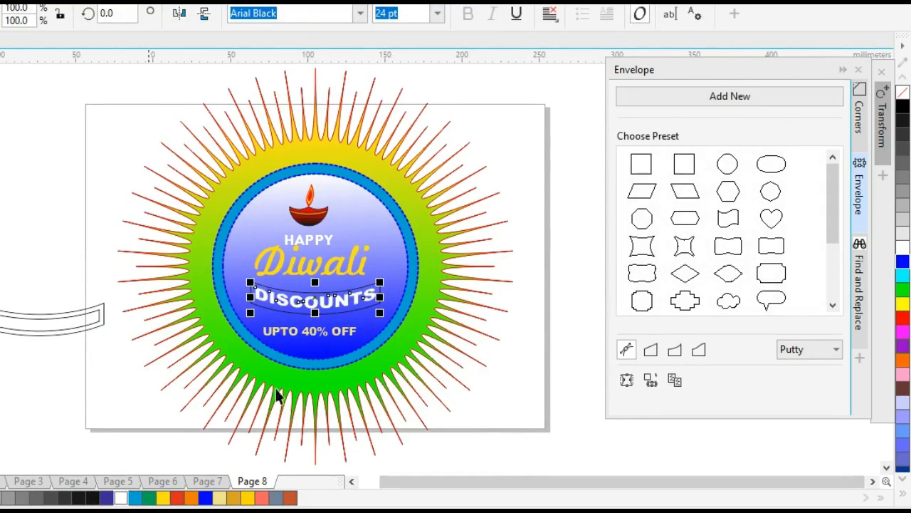
left_click(105, 364)
left_click(315, 314)
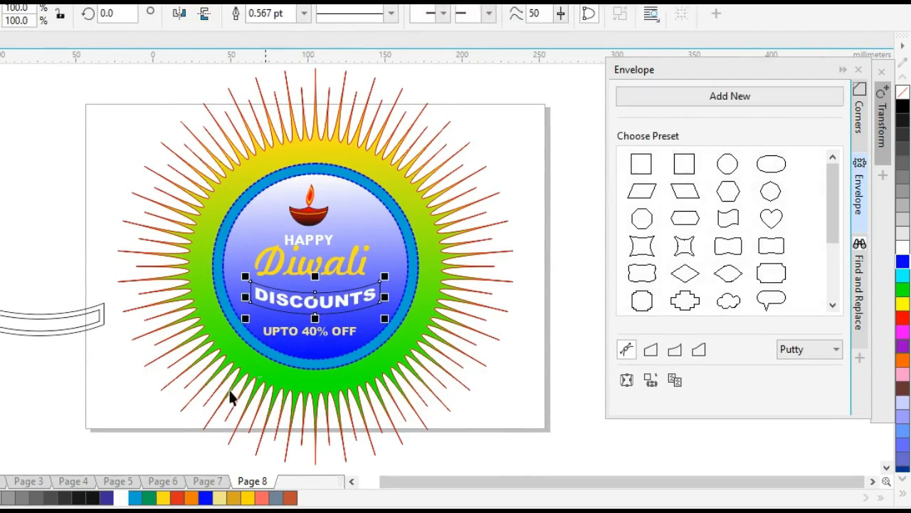
right_click(121, 499)
key("Escape")
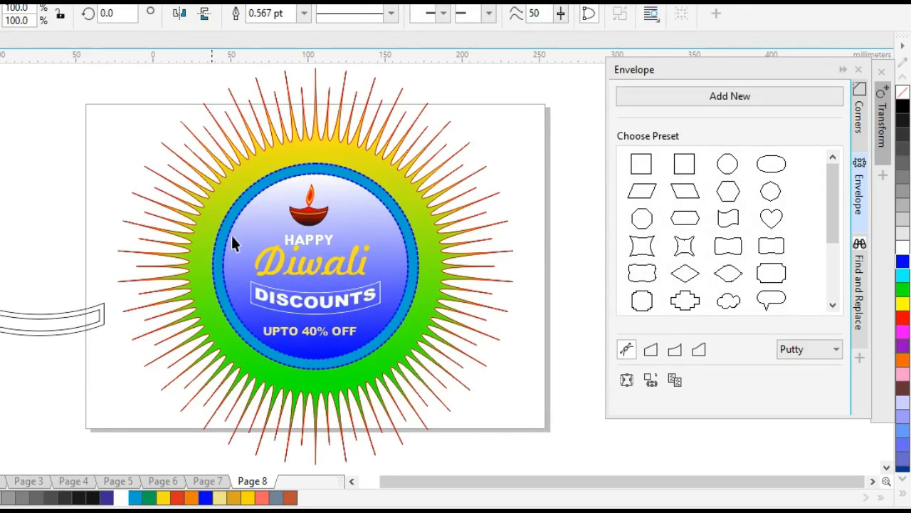
Step: Delete the spare pair of curved bands beside the page
left_click(306, 217)
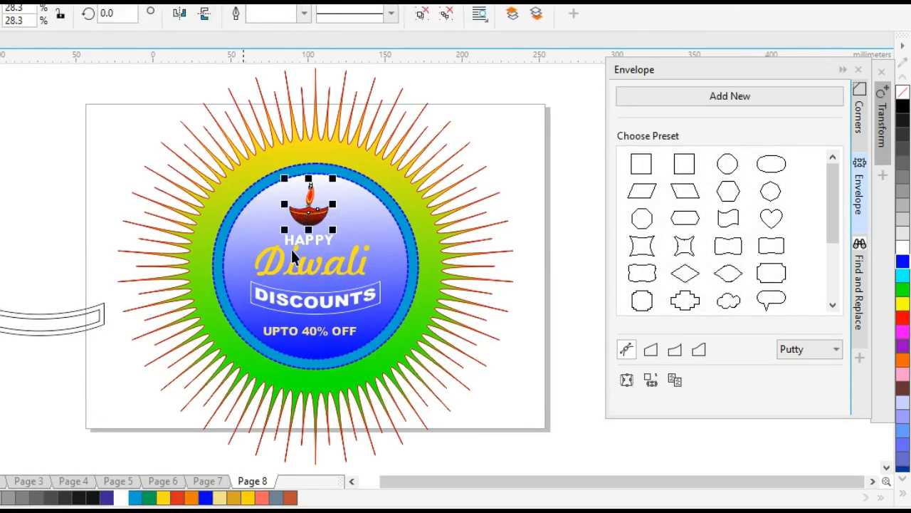
left_click_drag(2, 261, 148, 435)
left_click(149, 435)
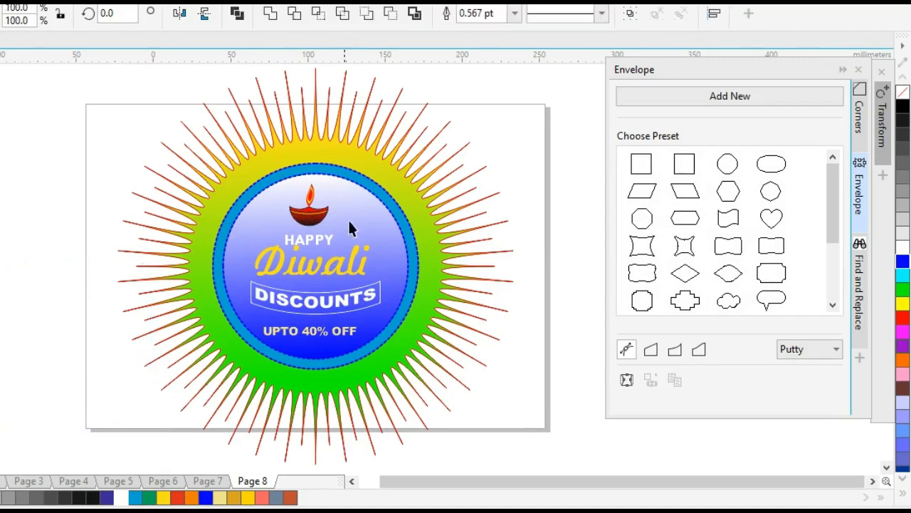
Step: Duplicate the oil lamp, scale the copy down to 20.6% and place it to the left of the Diwali text
left_click_drag(321, 218, 81, 301)
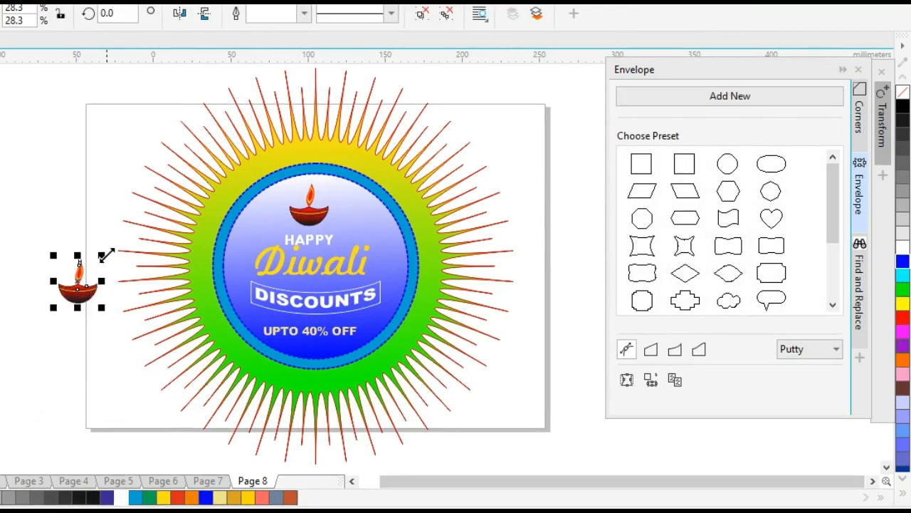
left_click_drag(105, 257, 248, 272)
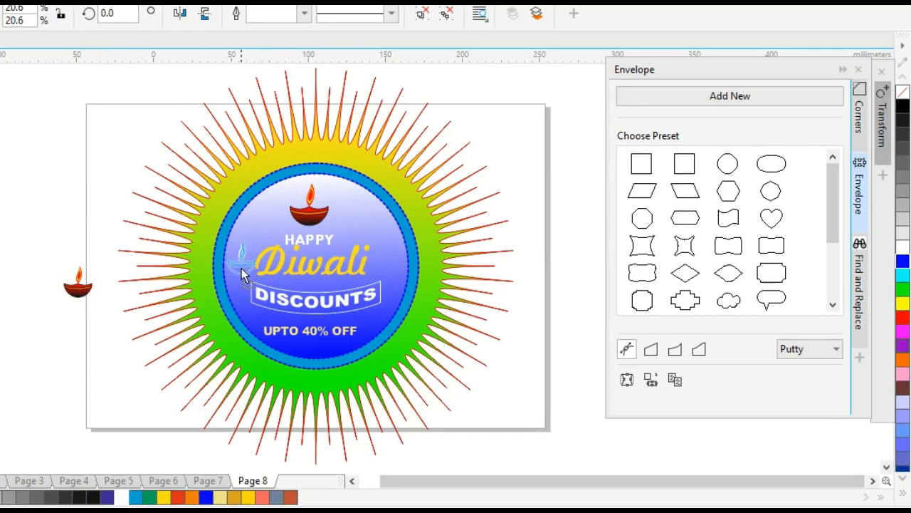
left_click_drag(242, 268, 241, 267)
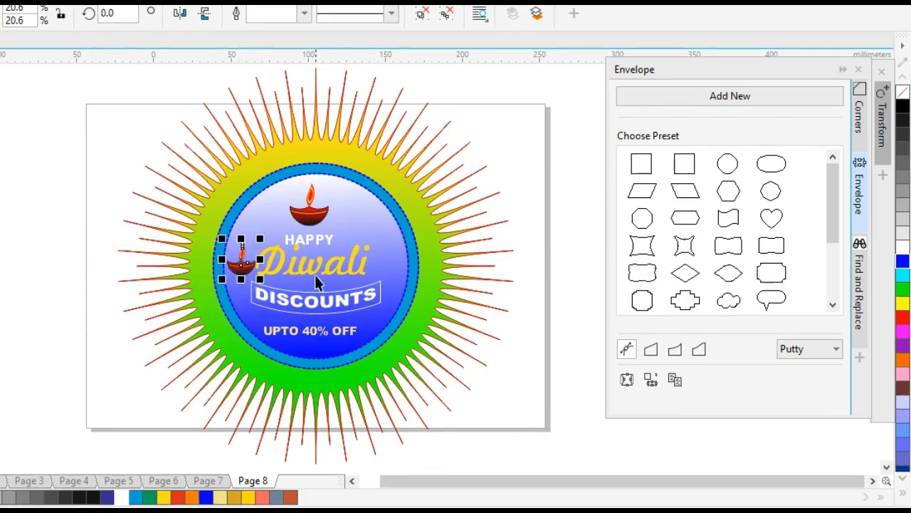
Step: Shrink the Diwali text slightly so that it clears the small lamp beside it
left_click(315, 274)
left_click_drag(374, 241, 369, 242)
left_click(106, 278)
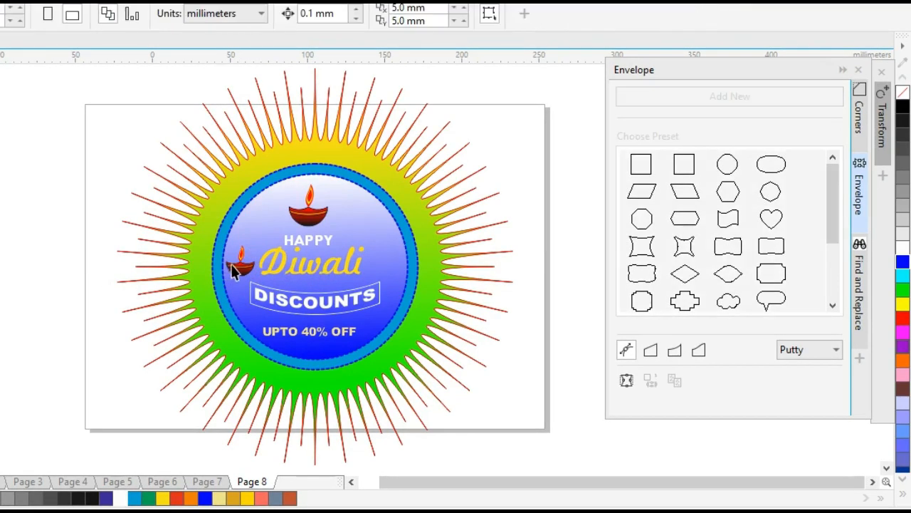
Step: Place a copy of the small lamp on the right side of the Diwali text, level with the first
left_click(239, 267)
left_click_drag(239, 267, 383, 268)
left_click(55, 272)
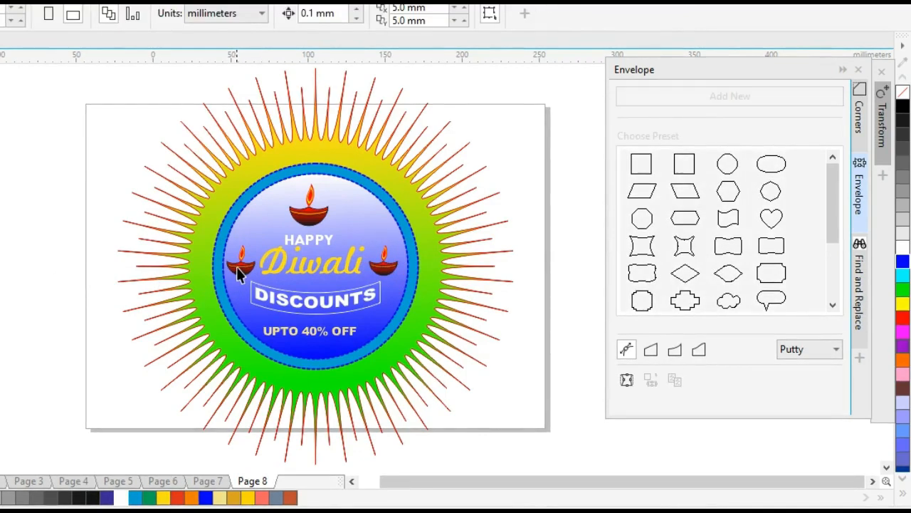
left_click(237, 267)
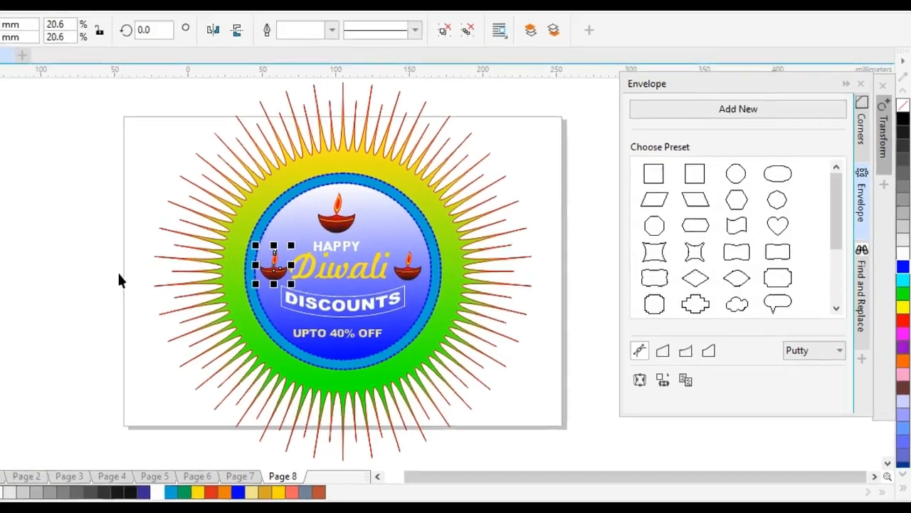
left_click(82, 274)
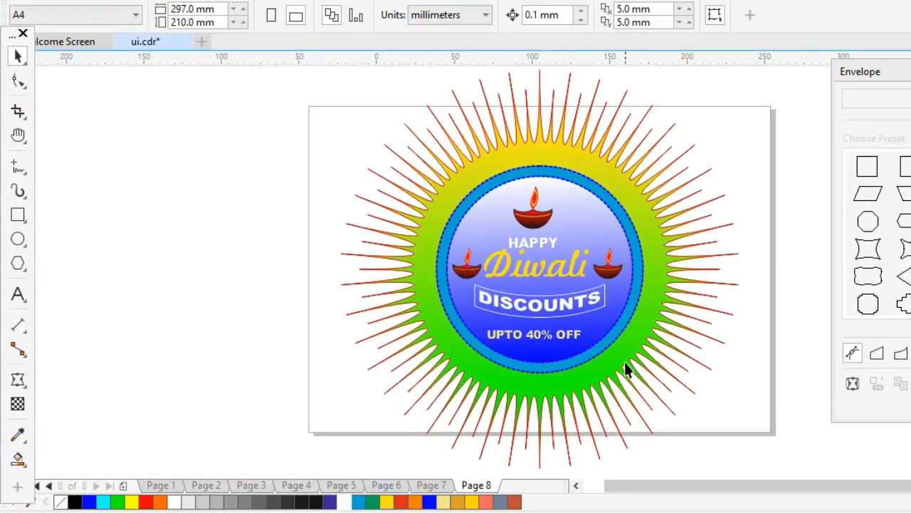
Step: Make a scaled-down copy of the whole emblem, about 161 mm wide, and place it to the left of the page
left_click(628, 375)
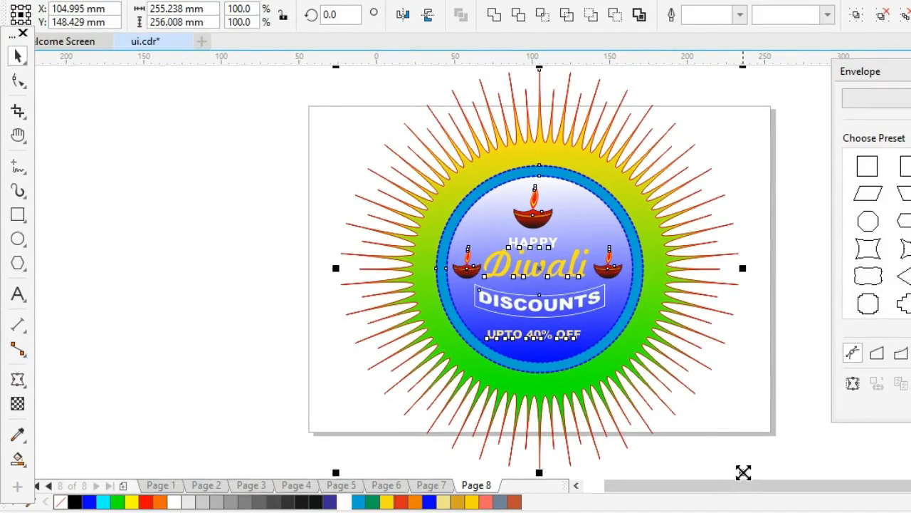
left_click_drag(742, 474, 687, 399)
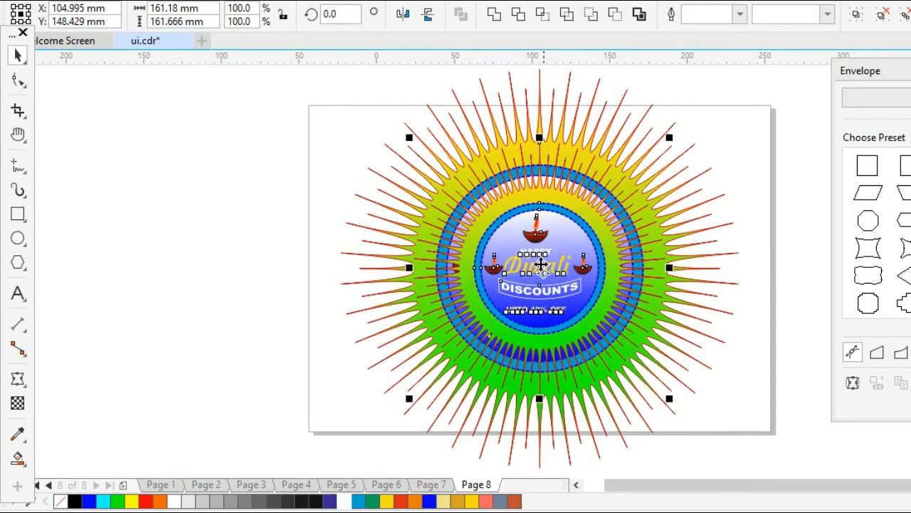
left_click_drag(485, 265, 123, 266)
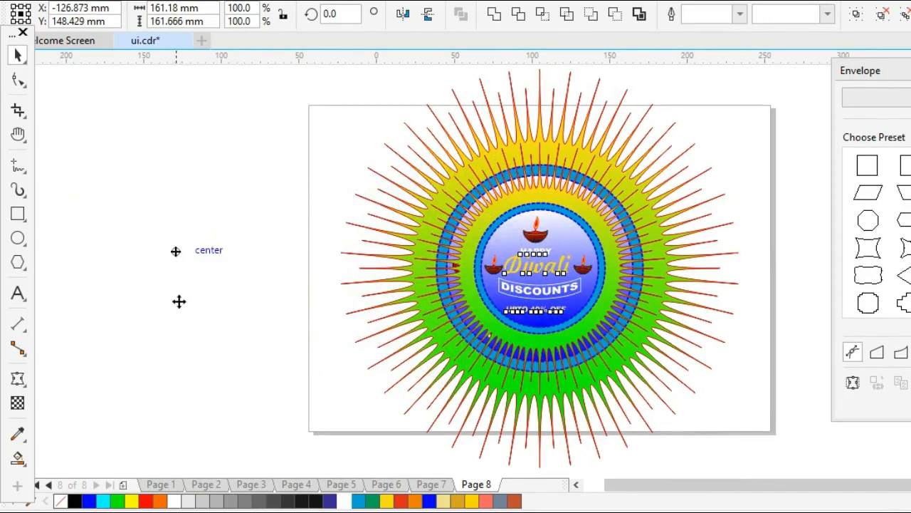
left_click(230, 420)
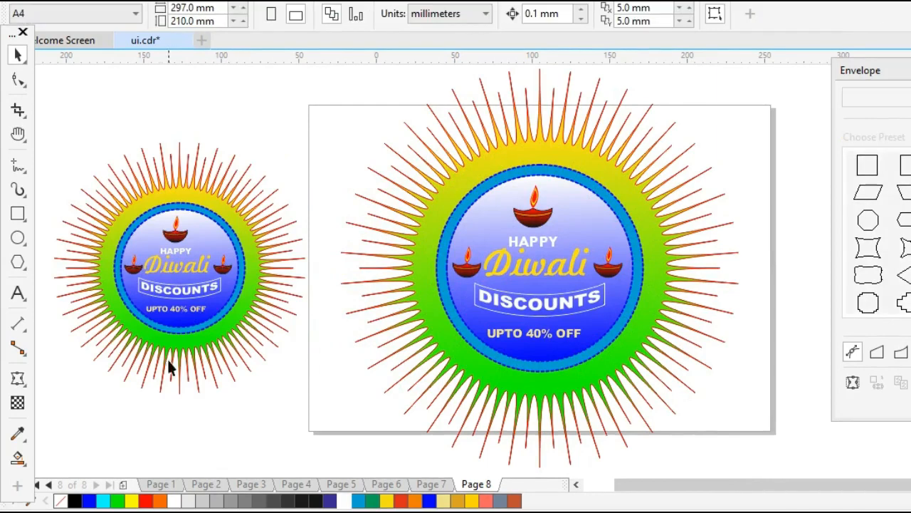
Step: Change the green end of the smaller emblem's sunburst gradient to red
left_click(167, 353)
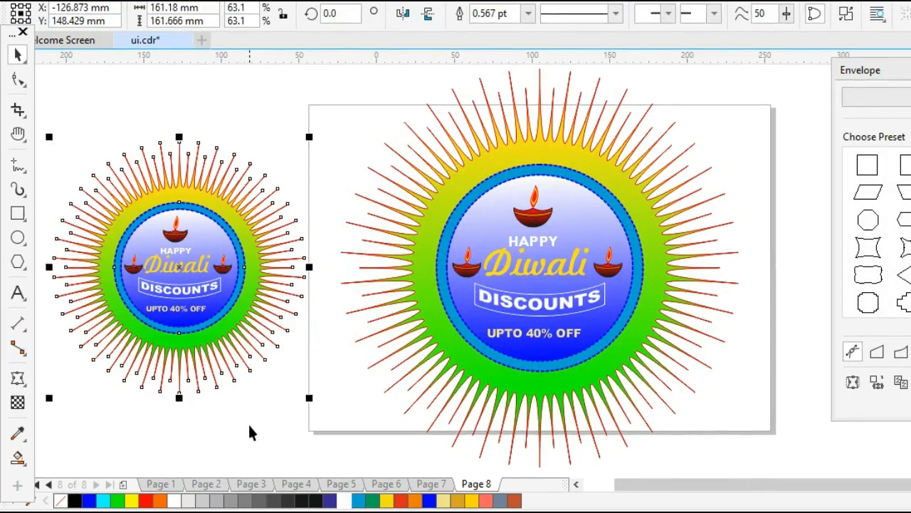
key("g")
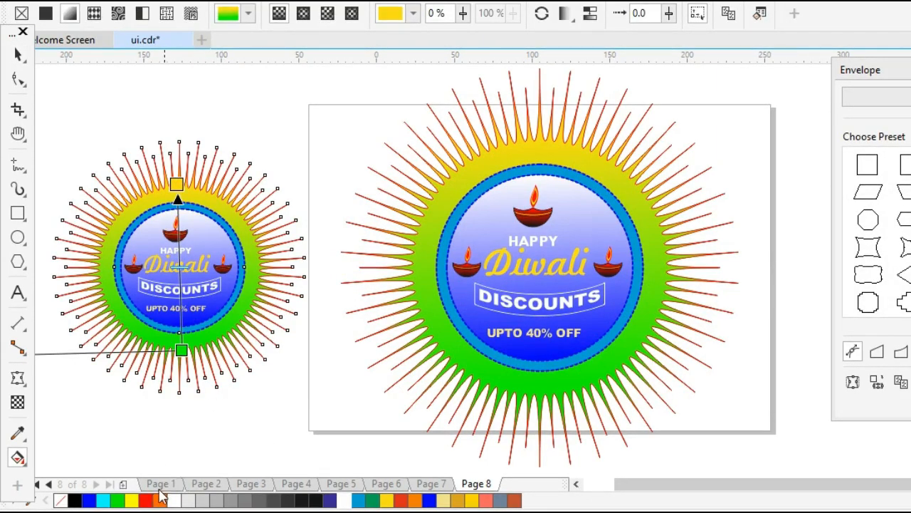
left_click_drag(146, 502, 183, 350)
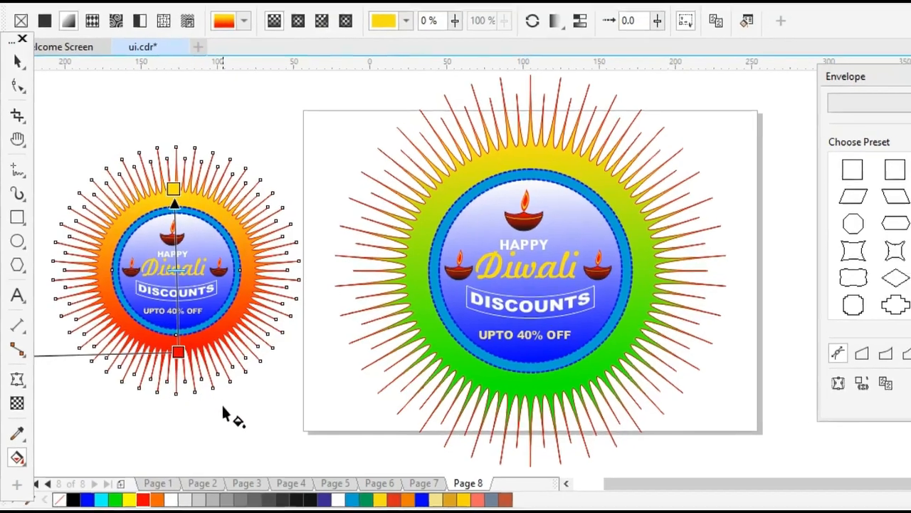
key("space")
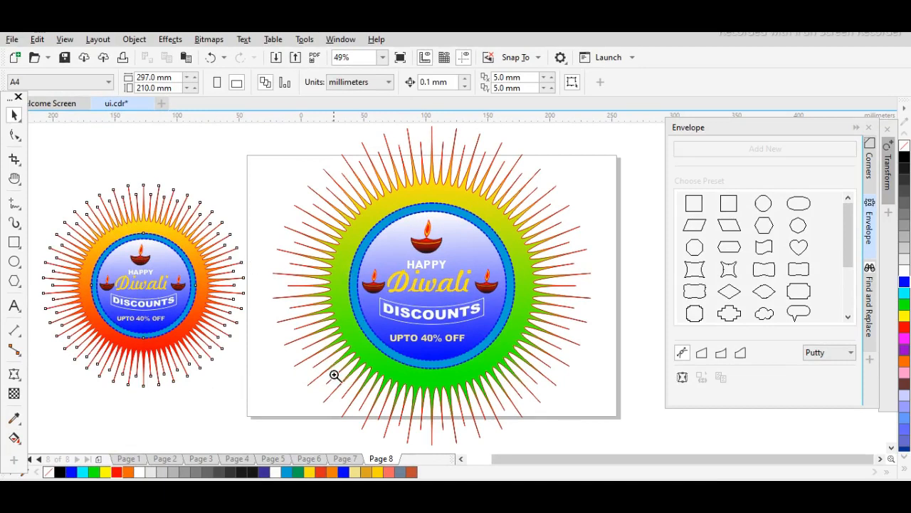
Step: Hide the envelope settings and fit both emblems in view to check the two colour versions
right_click(405, 356)
key("space")
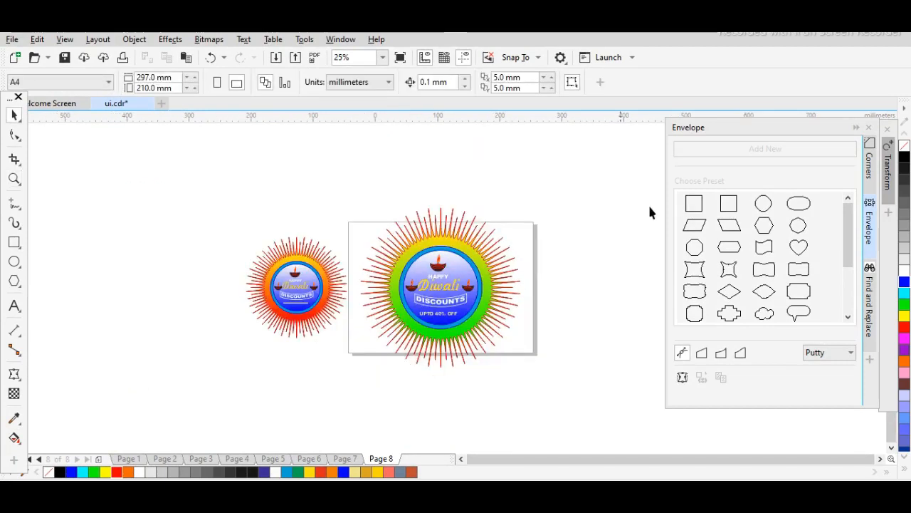
left_click(856, 128)
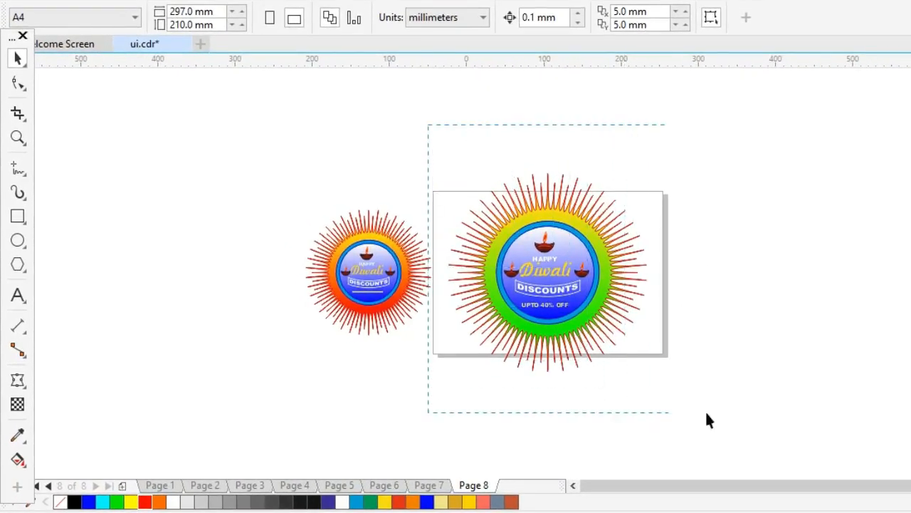
left_click_drag(709, 420, 734, 437)
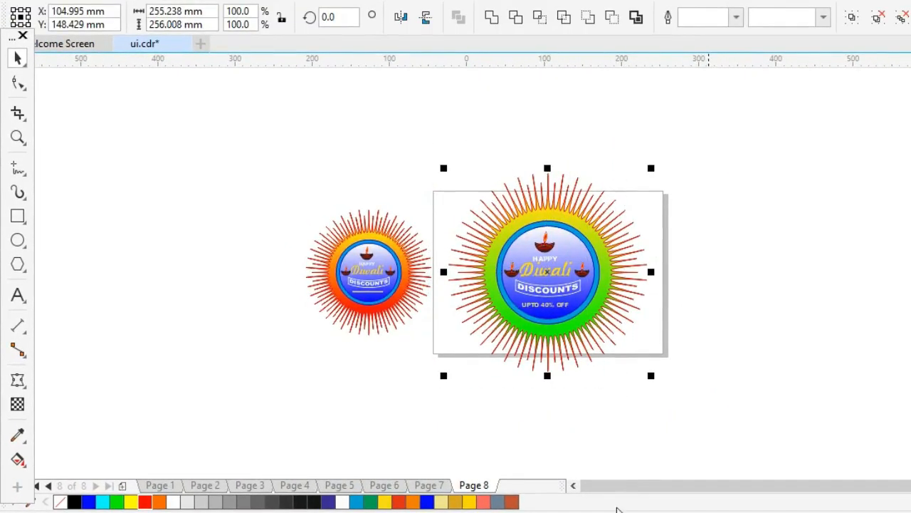
left_click_drag(236, 152, 480, 417)
left_click(608, 373)
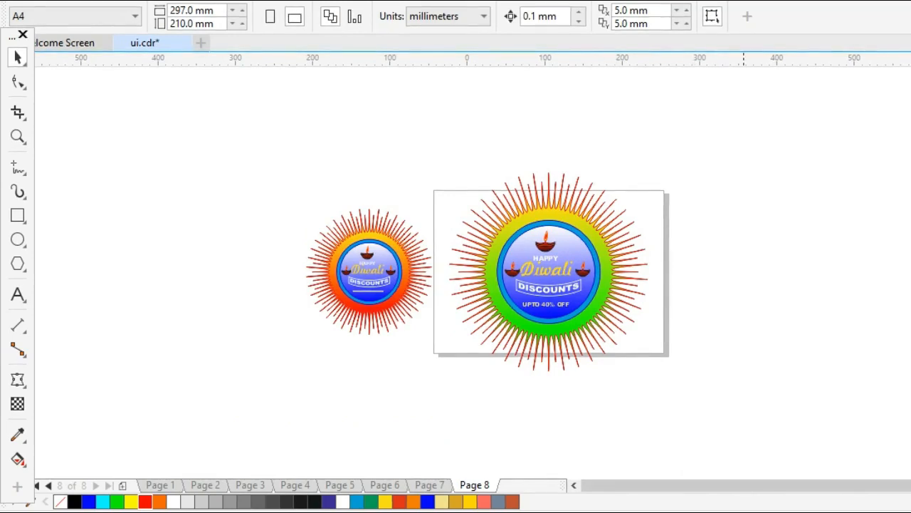
key("F4")
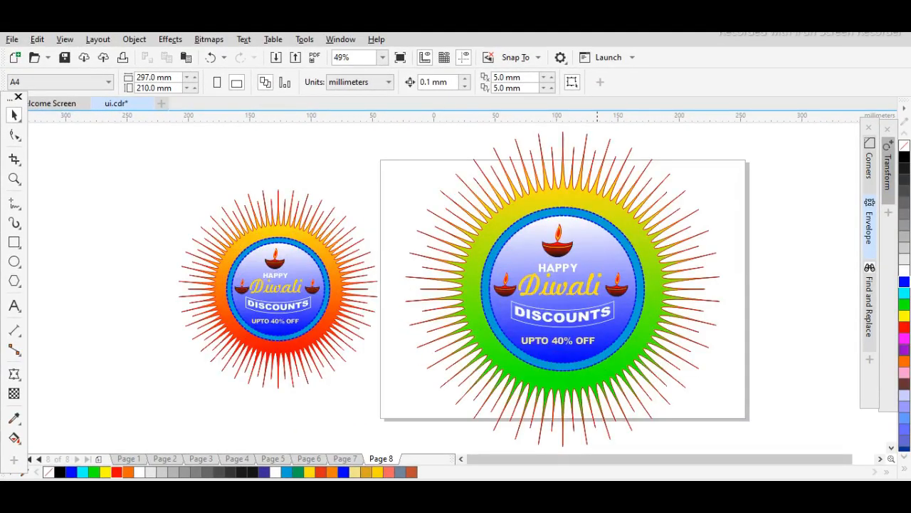